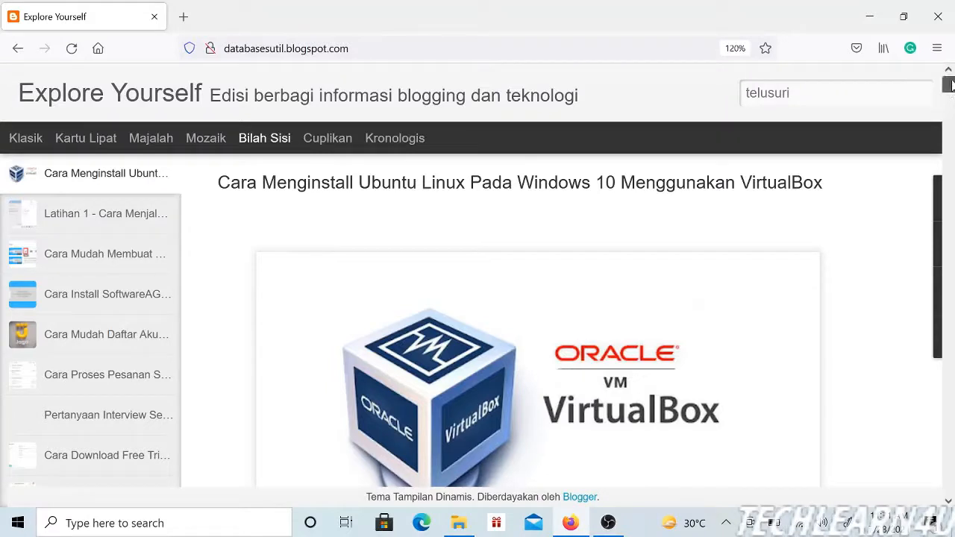
Step: Read the article's VirtualBox introduction and follow its Download VirtualBox link to view the VirtualBox 6.1 download offer
scroll(951, 93, down, 3)
scroll(952, 91, down, 2)
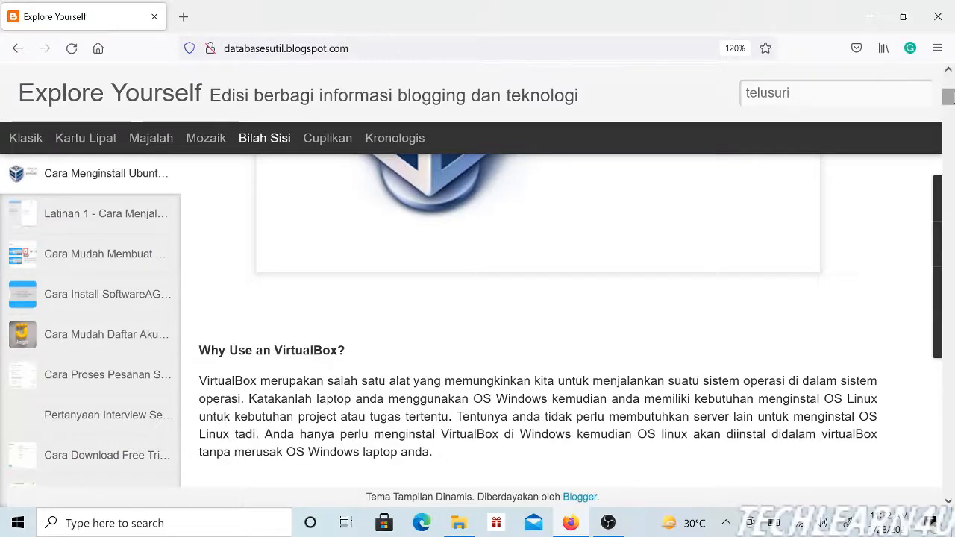
mouse_move(949, 97)
mouse_down()
mouse_move(949, 81)
mouse_move(950, 100)
mouse_up()
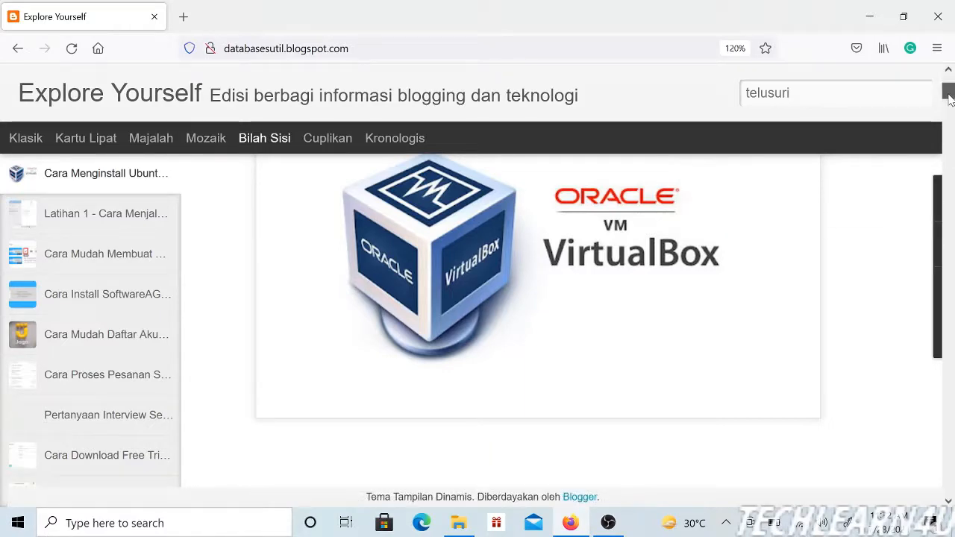
scroll(949, 98, down, 2)
drag(950, 99, 951, 107)
scroll(951, 110, down, 2)
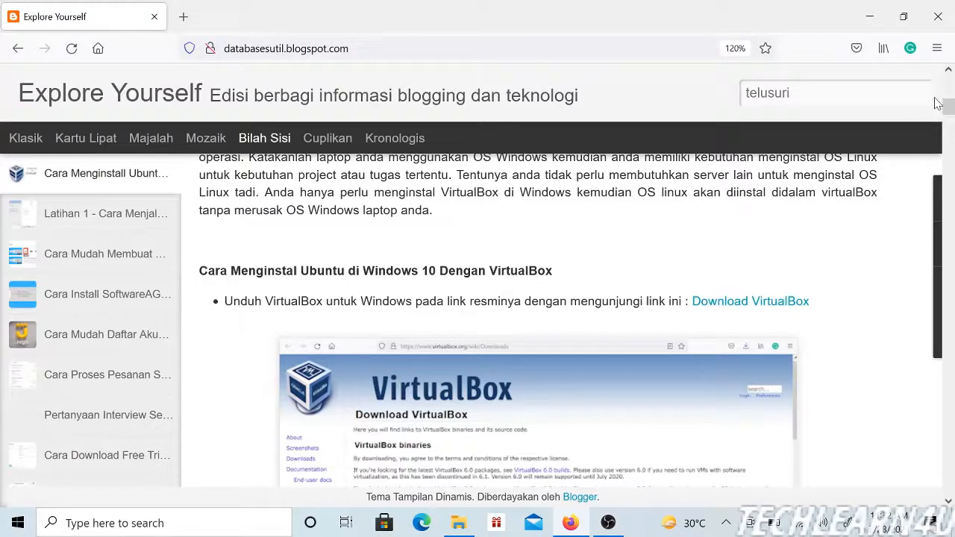
scroll(949, 110, down, 1)
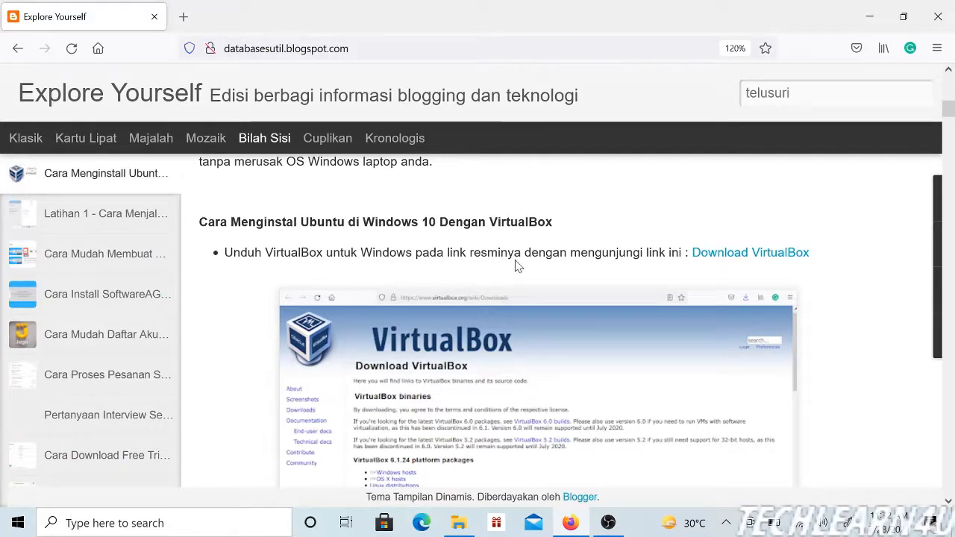
click(741, 254)
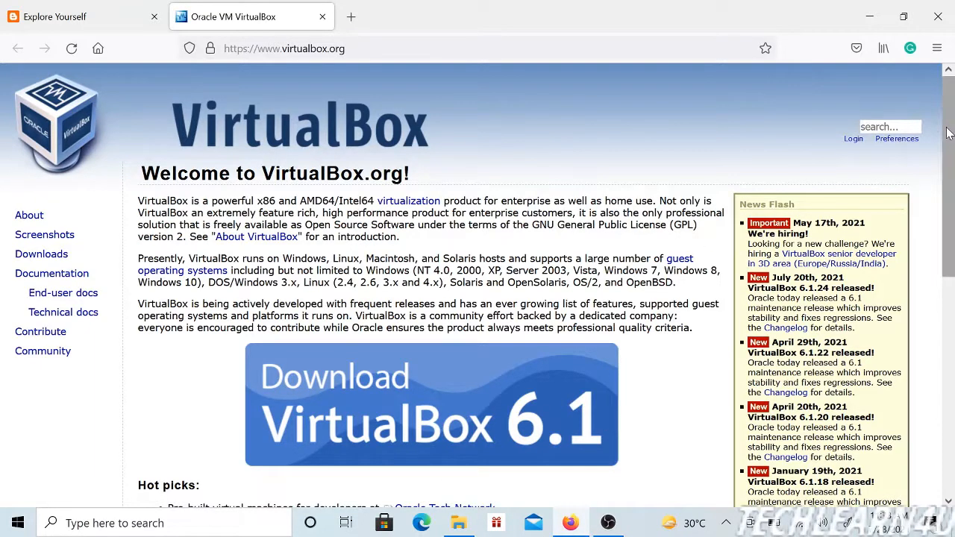
drag(950, 136, 952, 195)
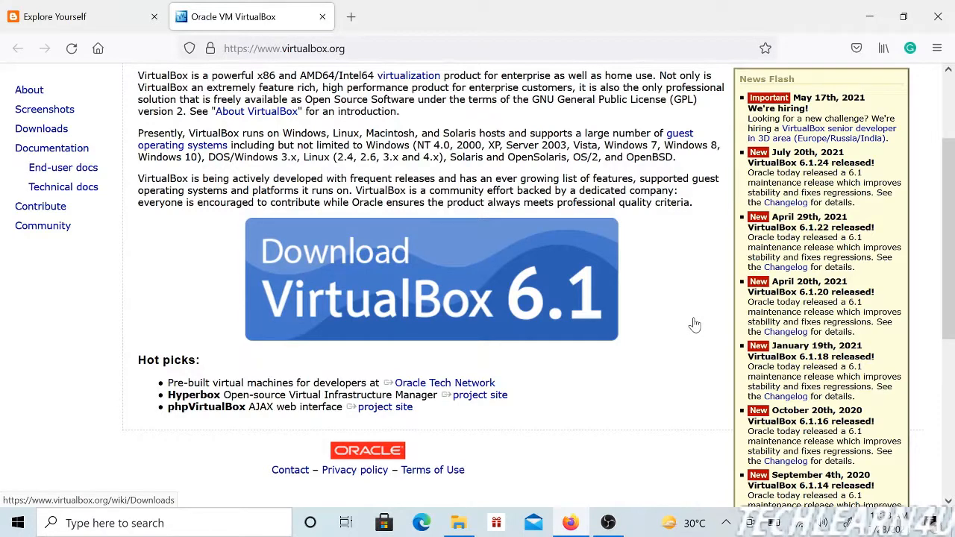
Step: Return to the blog article, follow its Download Ubuntu ISO link, and accept all trackers on the Ubuntu site
click(58, 18)
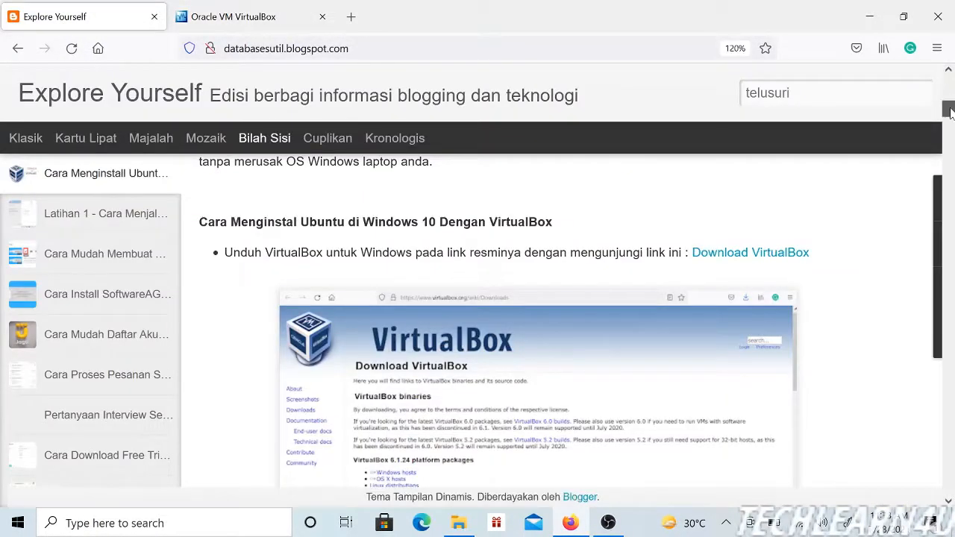
drag(951, 111, 951, 127)
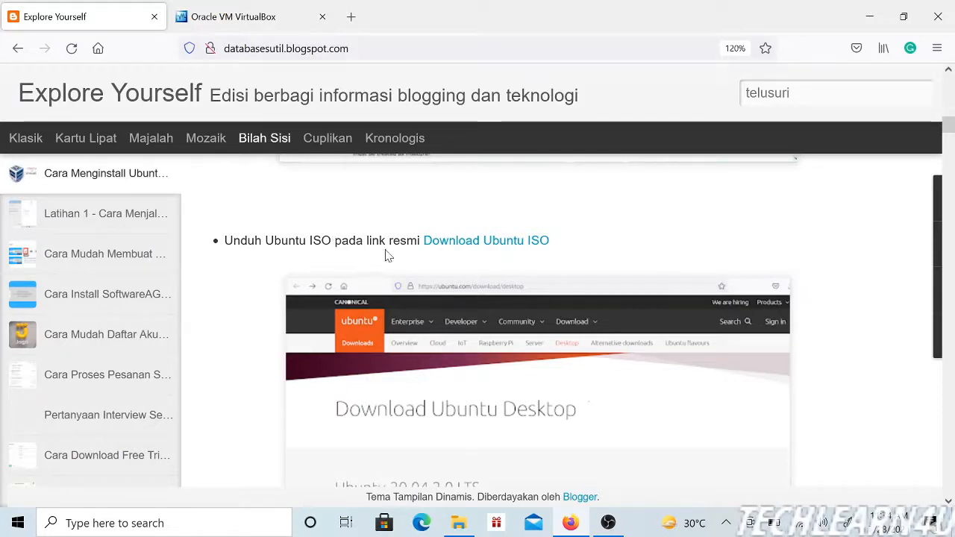
click(453, 243)
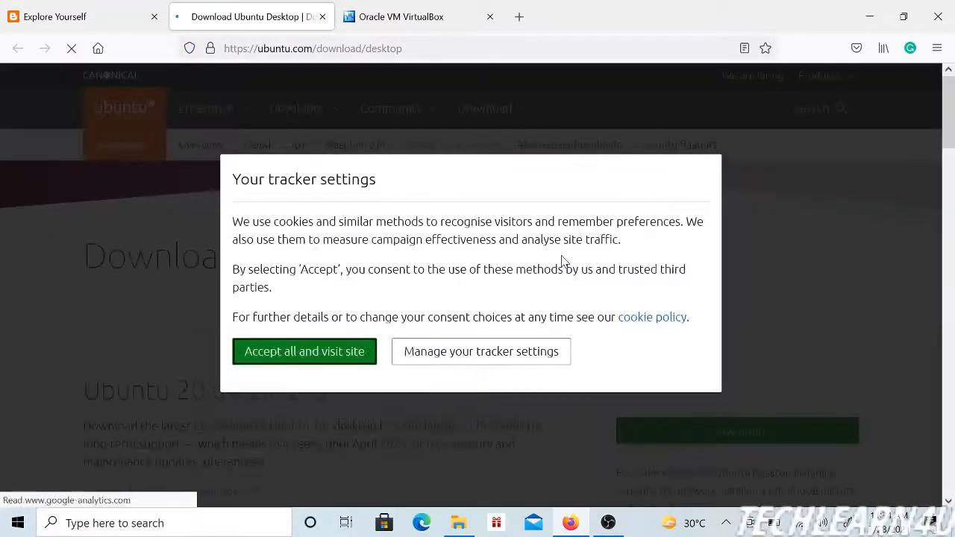
click(341, 351)
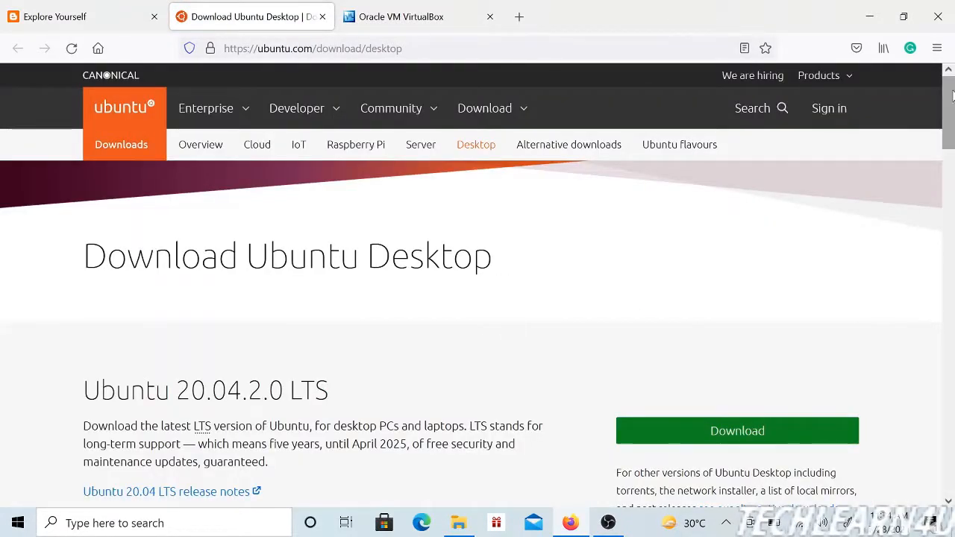
Step: Examine the Ubuntu 20.04.2.0 LTS and Ubuntu 21.04 downloads, highlighting the LTS release heading
drag(953, 86, 953, 140)
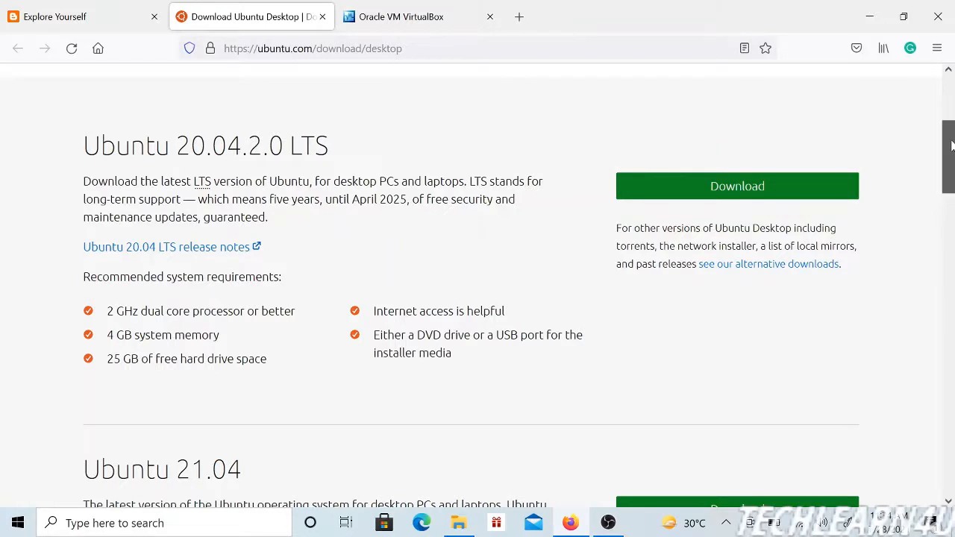
drag(952, 145, 952, 151)
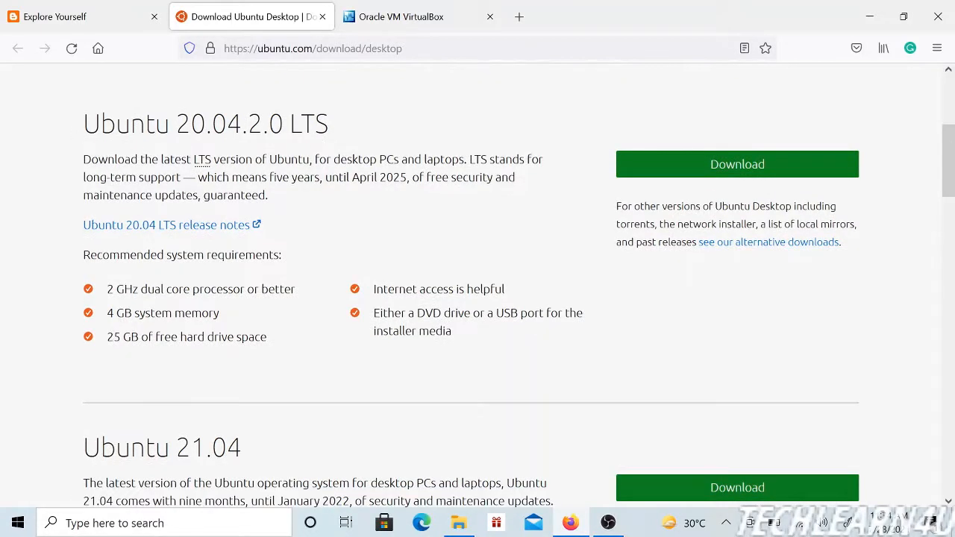
drag(80, 124, 343, 137)
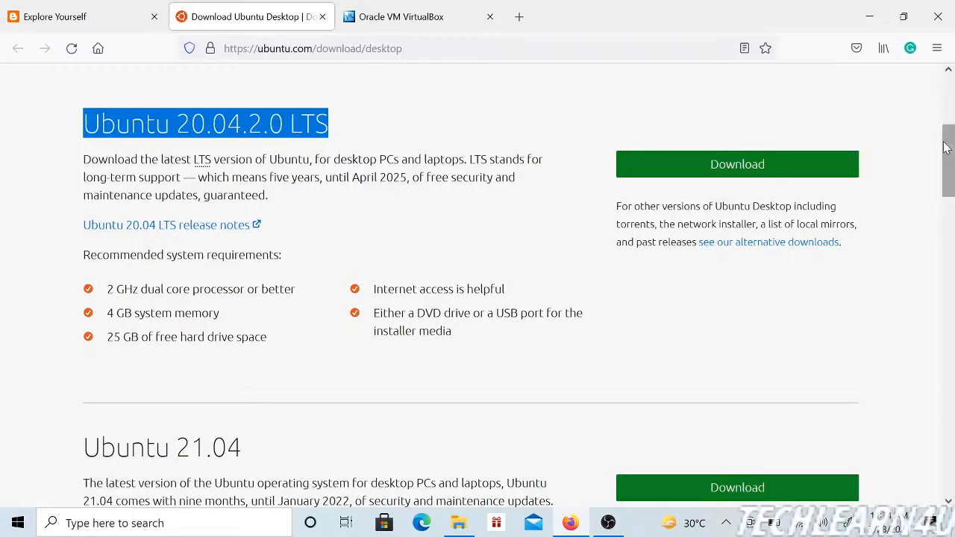
drag(951, 146, 953, 176)
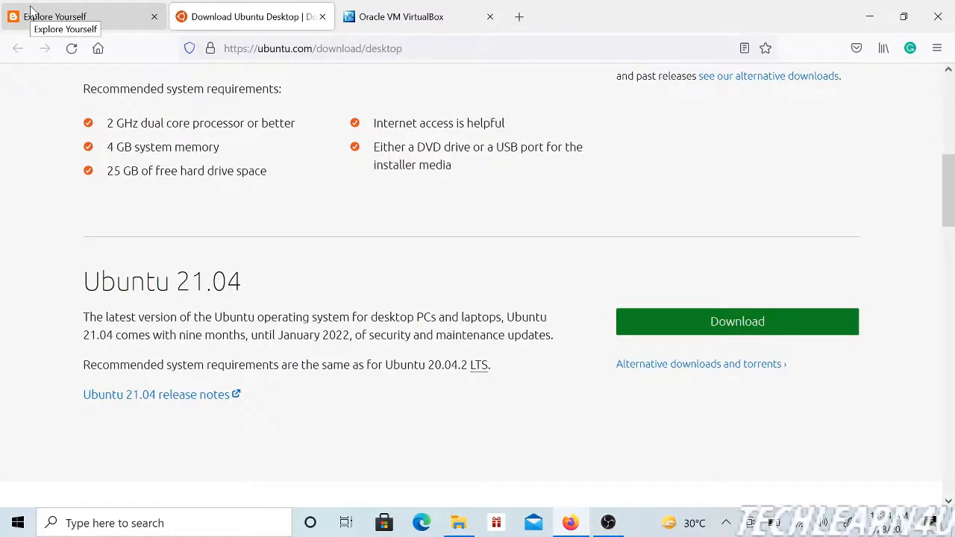
Step: Go back to the blog article and read its instruction on running VirtualBox
click(116, 23)
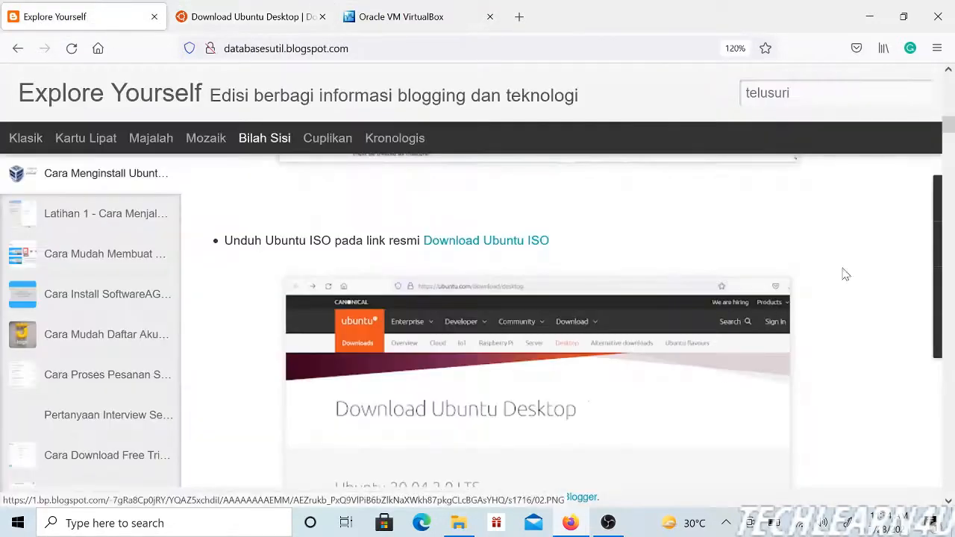
mouse_move(948, 129)
mouse_down()
mouse_move(947, 112)
mouse_move(948, 131)
mouse_up()
drag(946, 130, 953, 154)
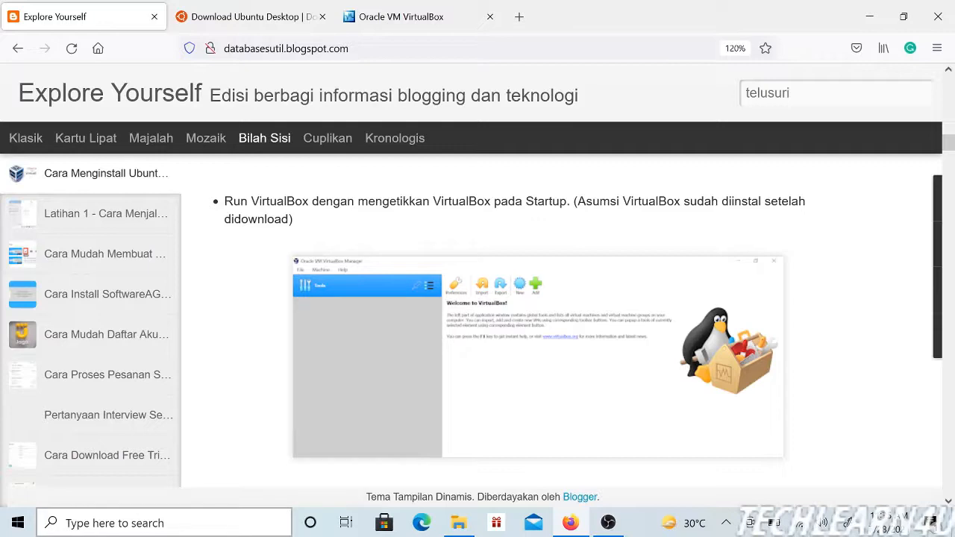
Step: Search Windows for "virt" and launch Oracle VM VirtualBox
click(194, 530)
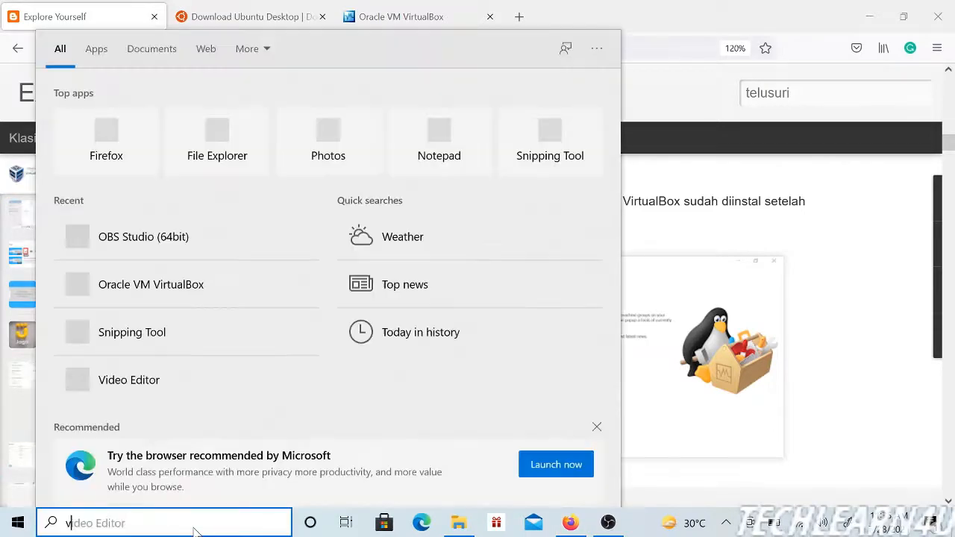
text(virt)
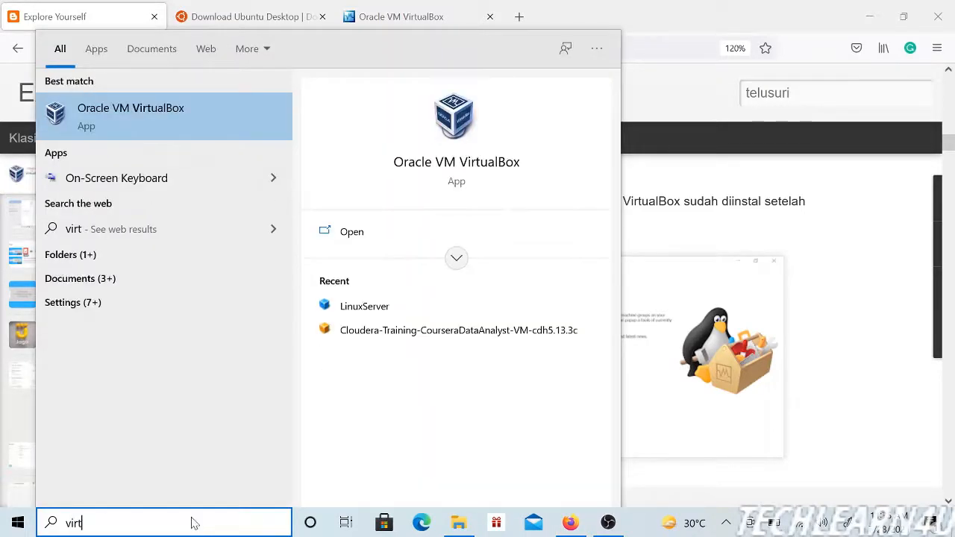
click(172, 112)
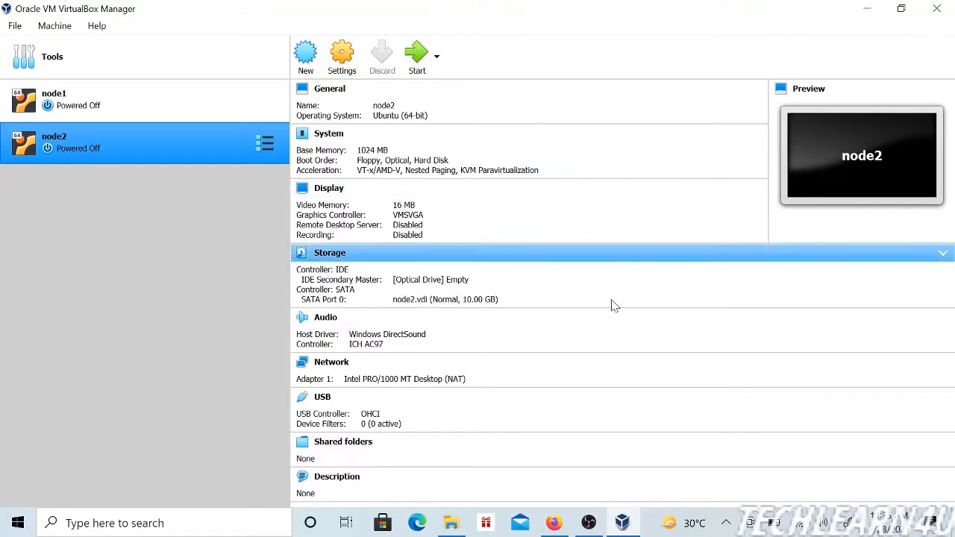
Step: Start a new virtual machine named master with type Linux and version Ubuntu (64-bit)
click(47, 62)
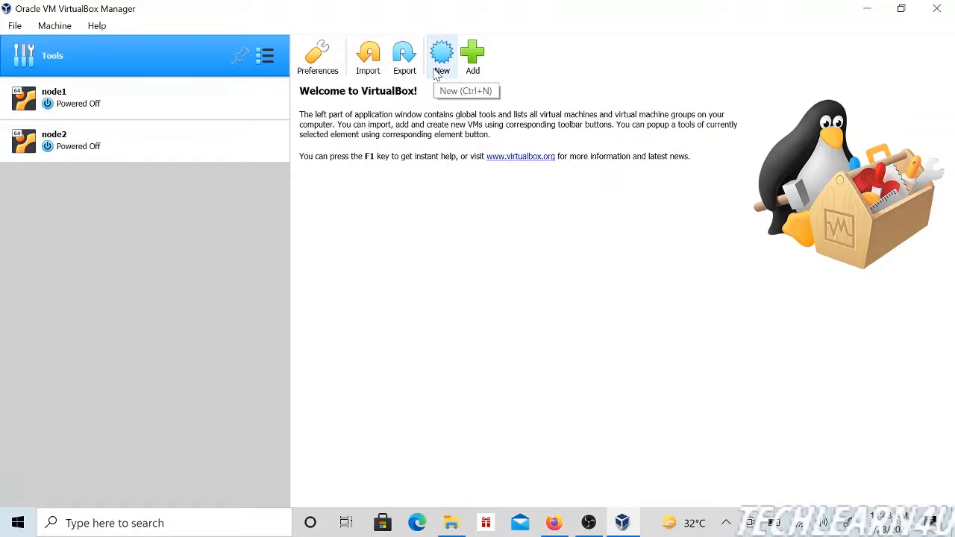
click(438, 71)
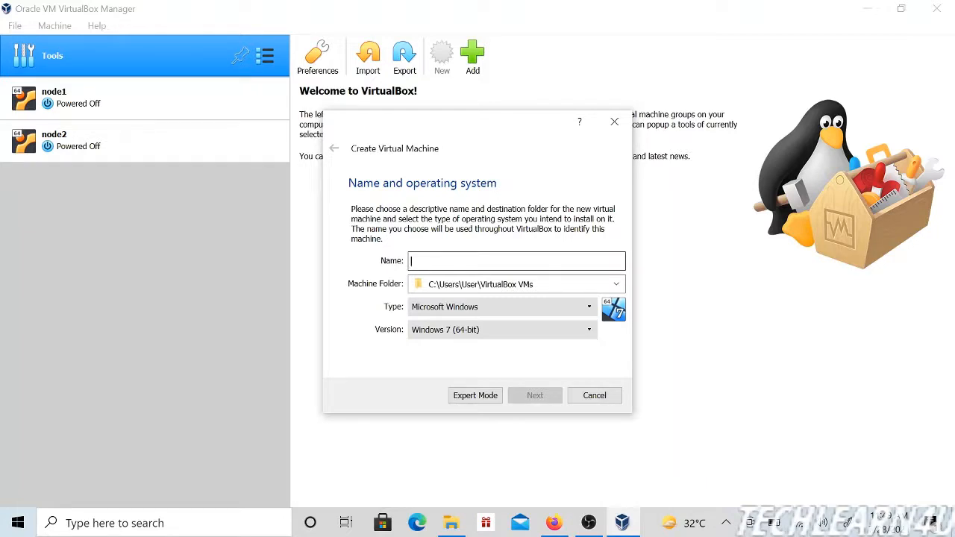
text(master)
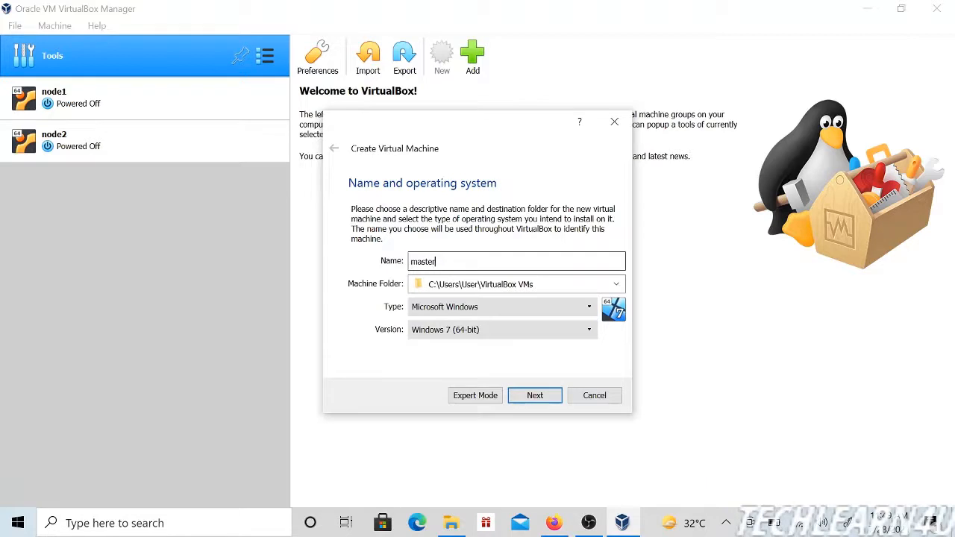
click(528, 307)
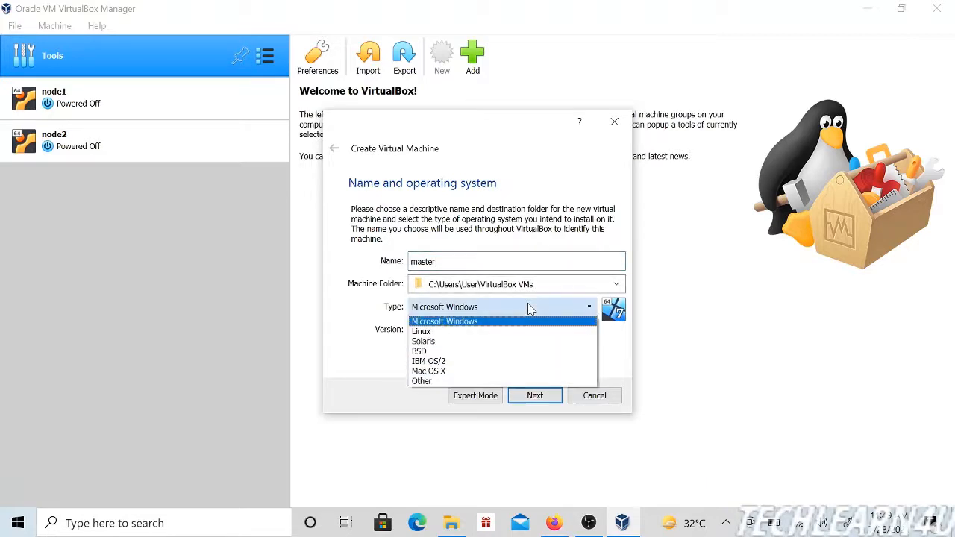
click(502, 337)
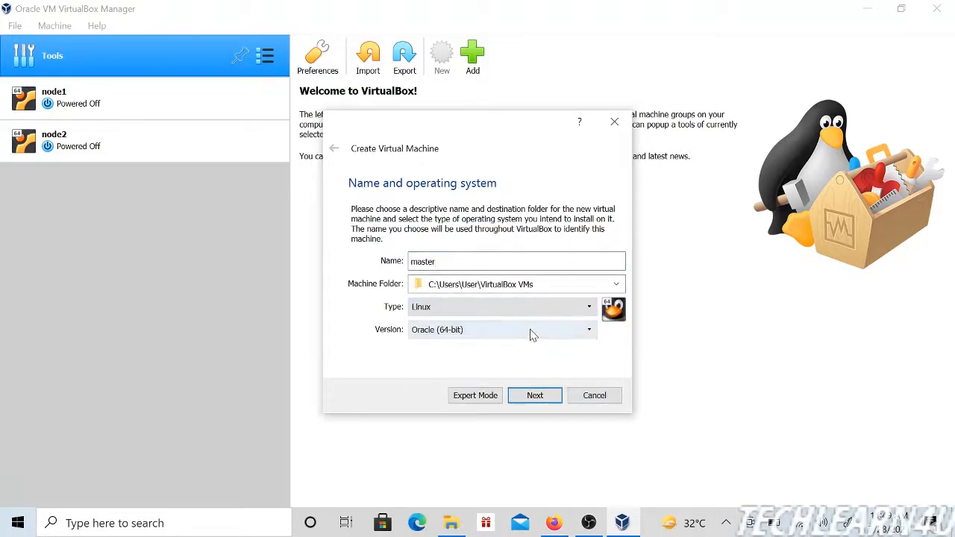
click(533, 332)
drag(588, 386, 593, 409)
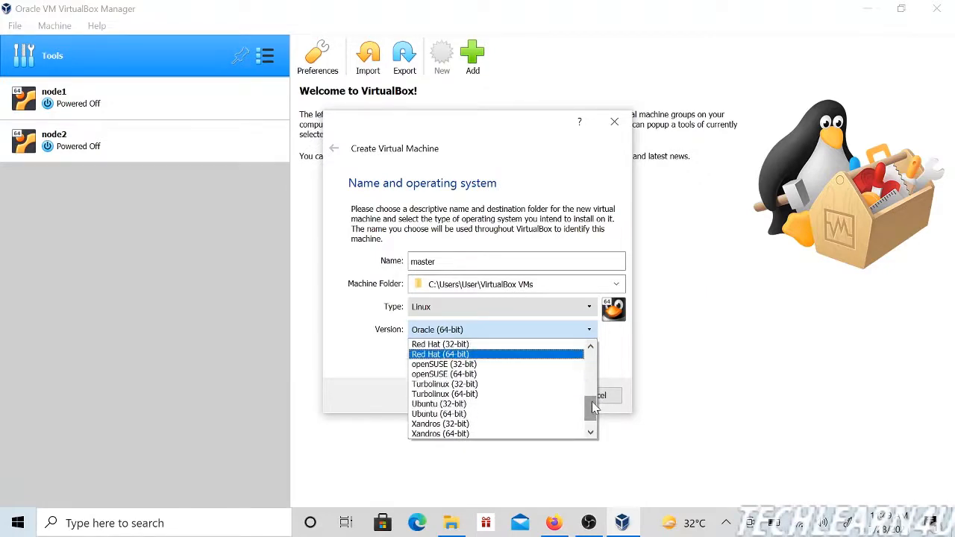
click(469, 414)
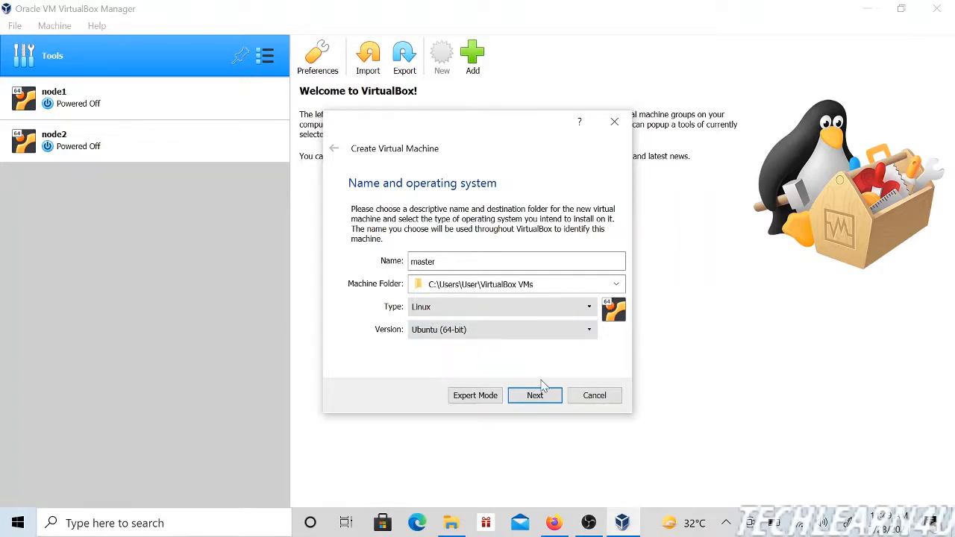
click(547, 401)
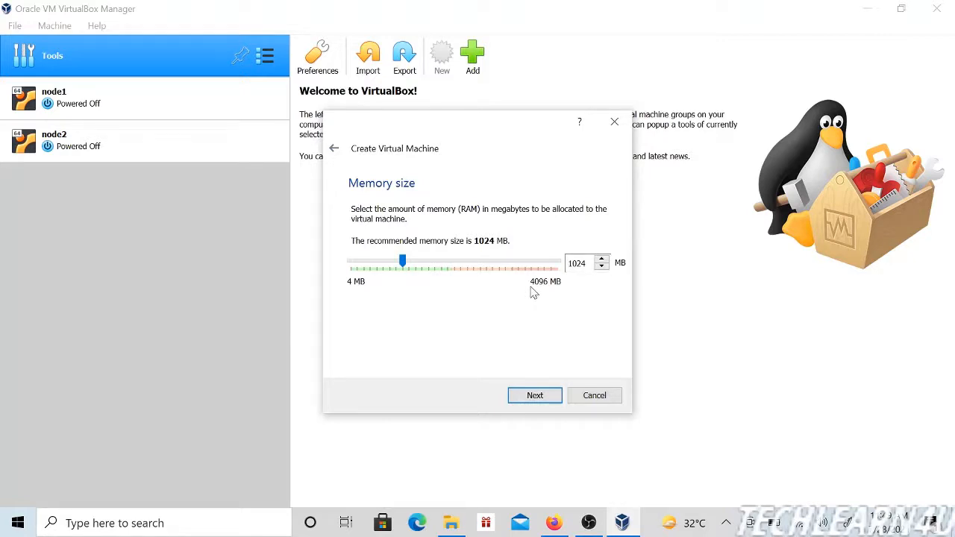
Step: Accept 1024 MB as the memory size of the new virtual machine
double_click(578, 264)
click(586, 264)
click(536, 396)
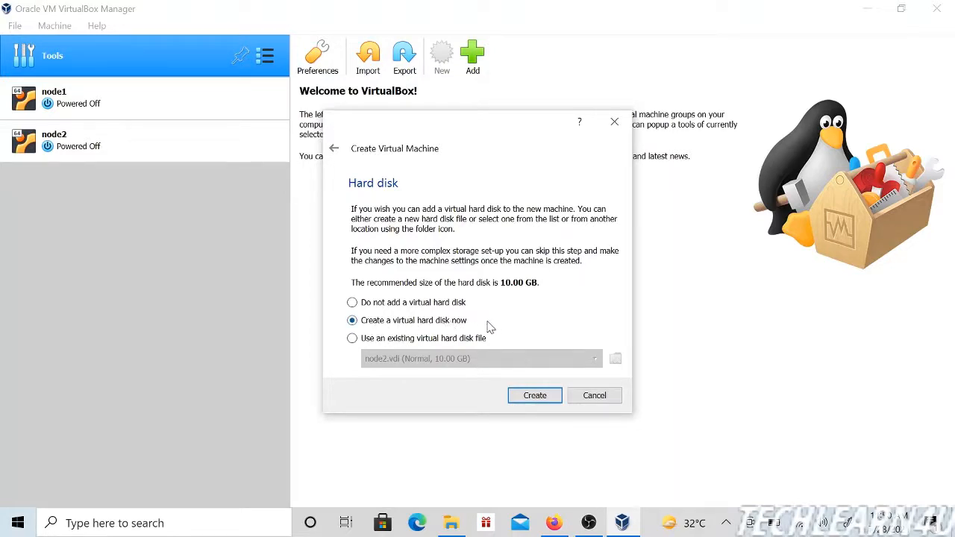
Step: Choose to create a virtual hard disk now, as a dynamically allocated VDI (VirtualBox Disk Image)
click(544, 398)
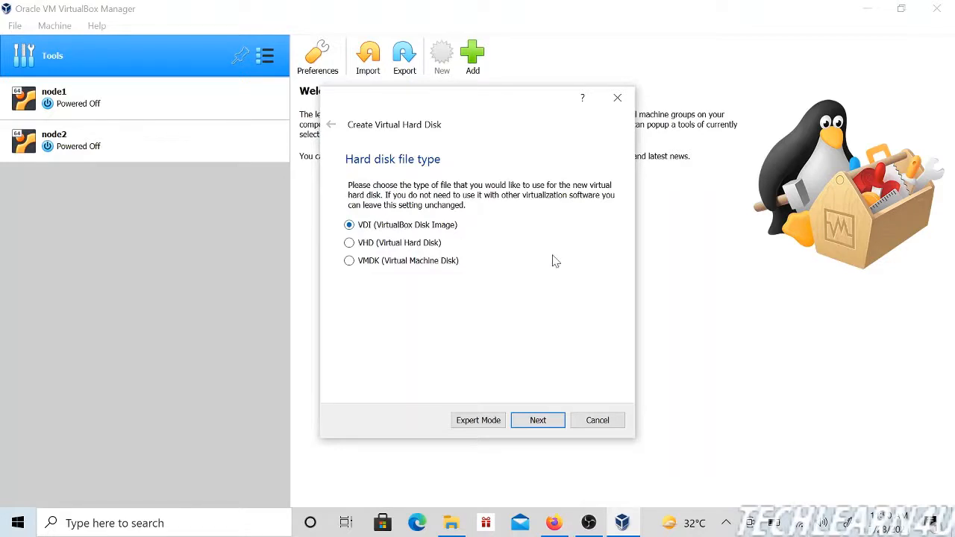
click(538, 421)
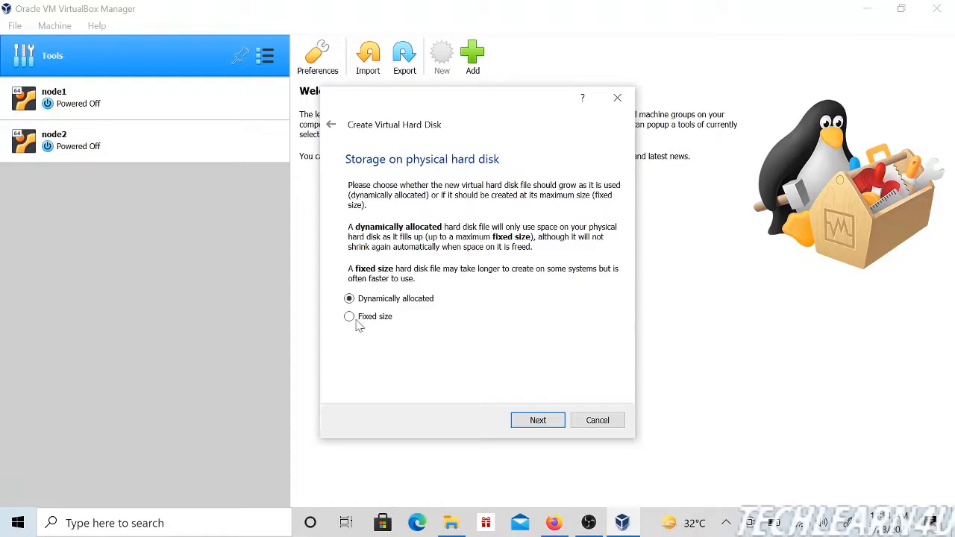
click(538, 420)
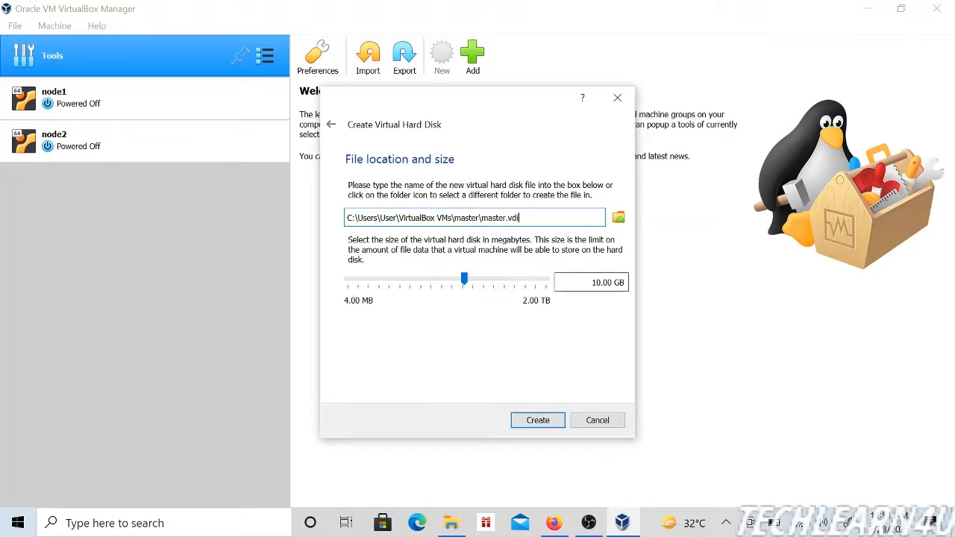
Step: Keep the virtual hard disk size at 10.00 GB and create master.vdi in the master folder
click(592, 283)
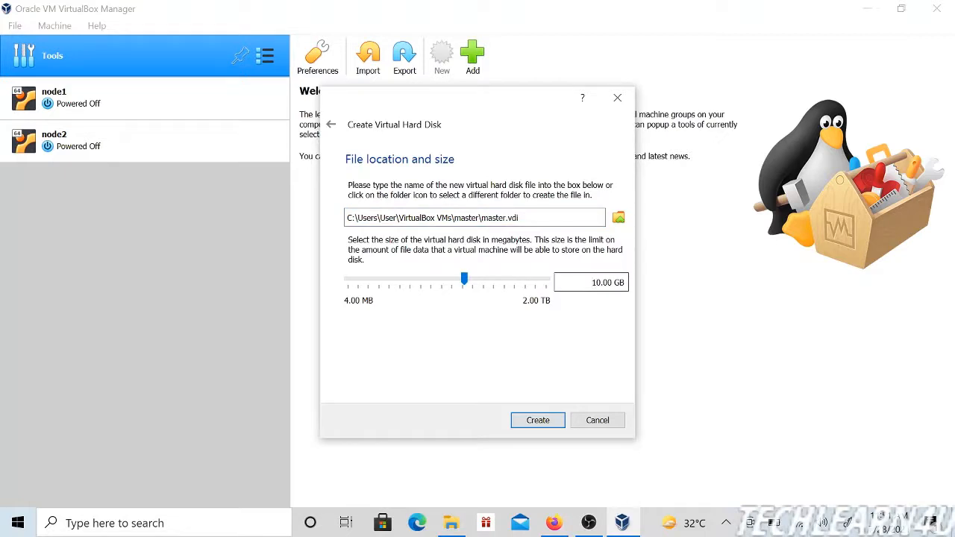
double_click(601, 282)
double_click(596, 283)
click(593, 283)
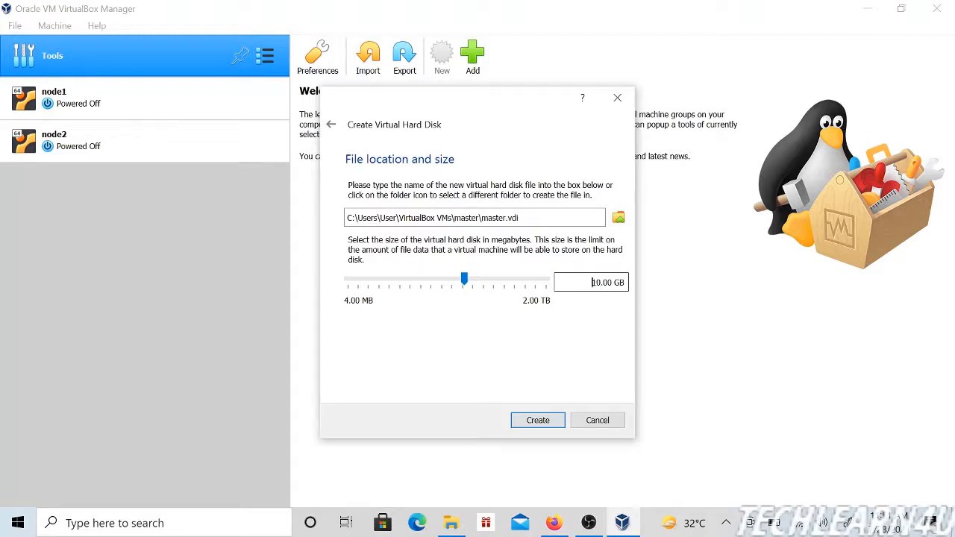
click(537, 420)
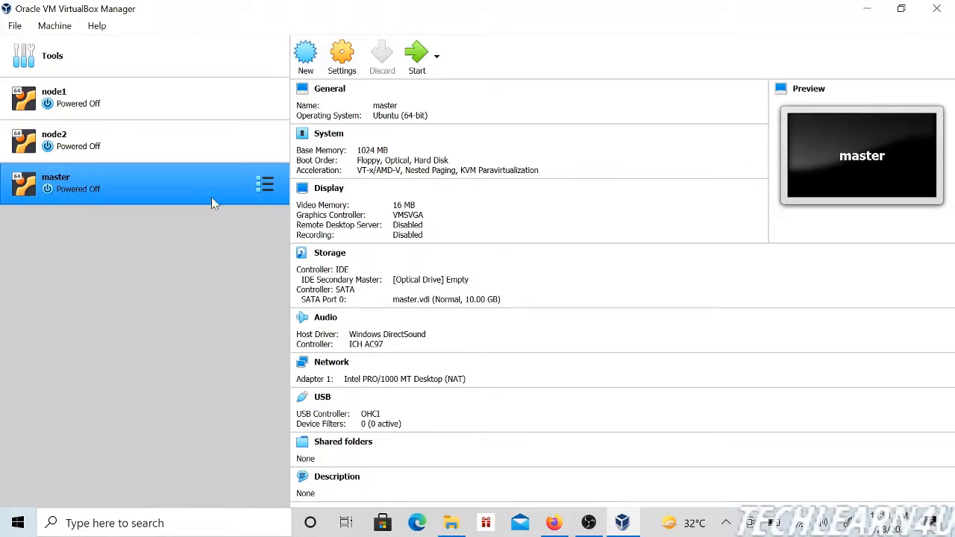
Step: Start the master virtual machine
click(421, 65)
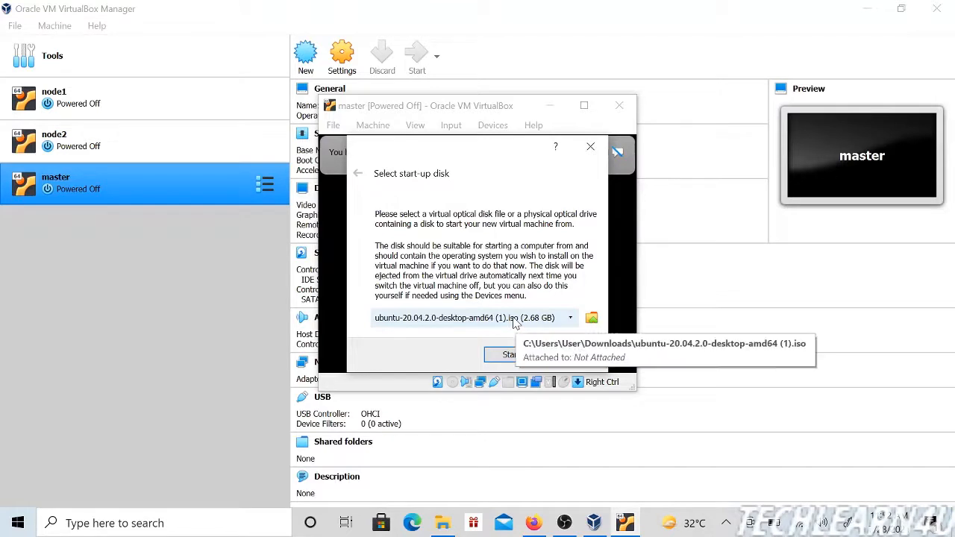
click(592, 320)
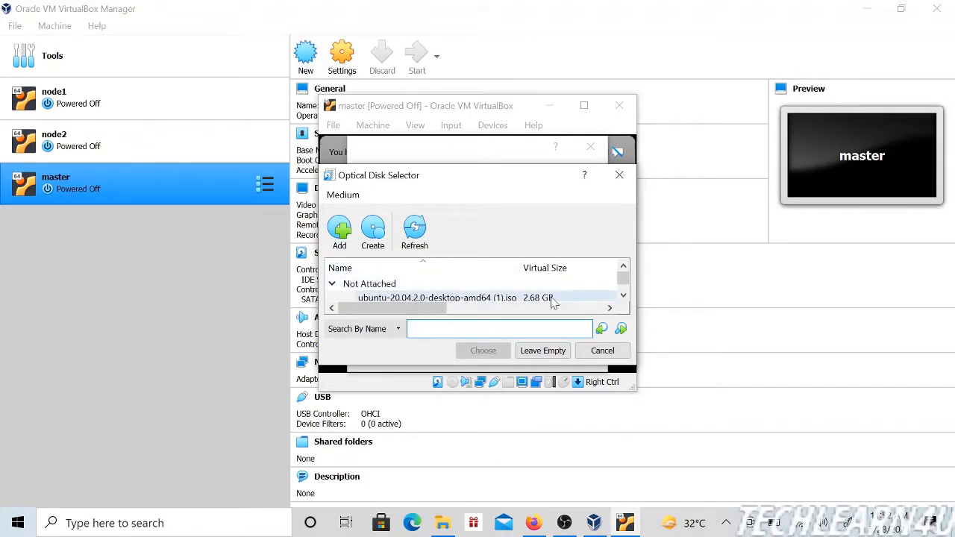
click(341, 239)
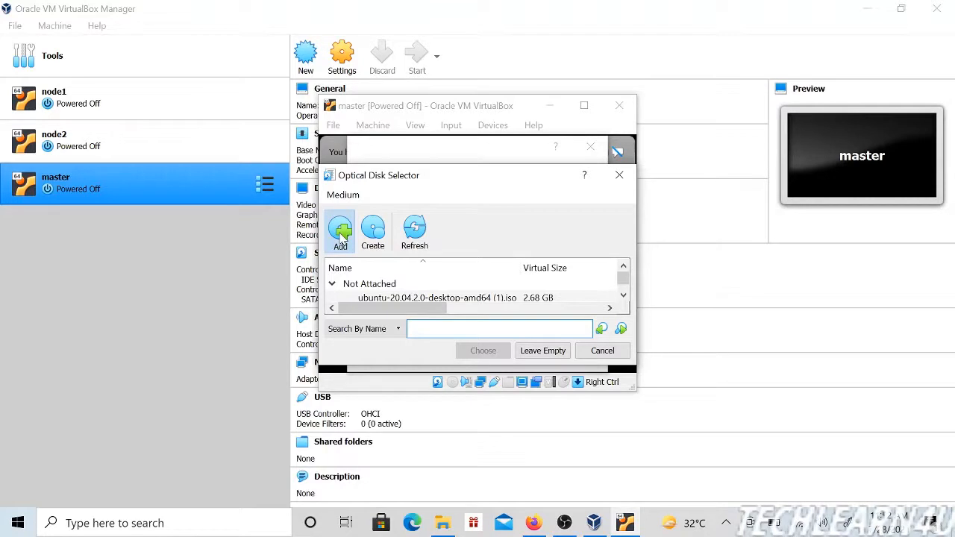
click(341, 239)
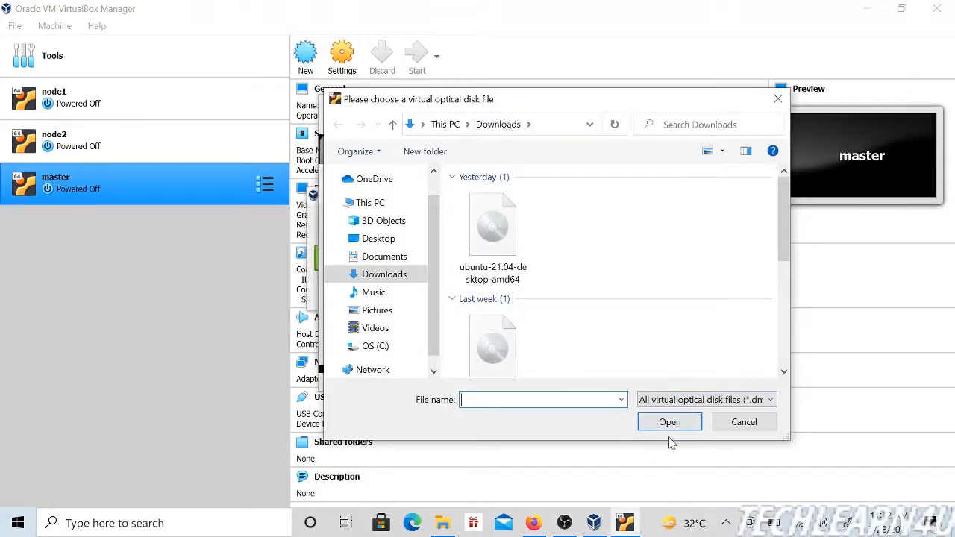
click(506, 252)
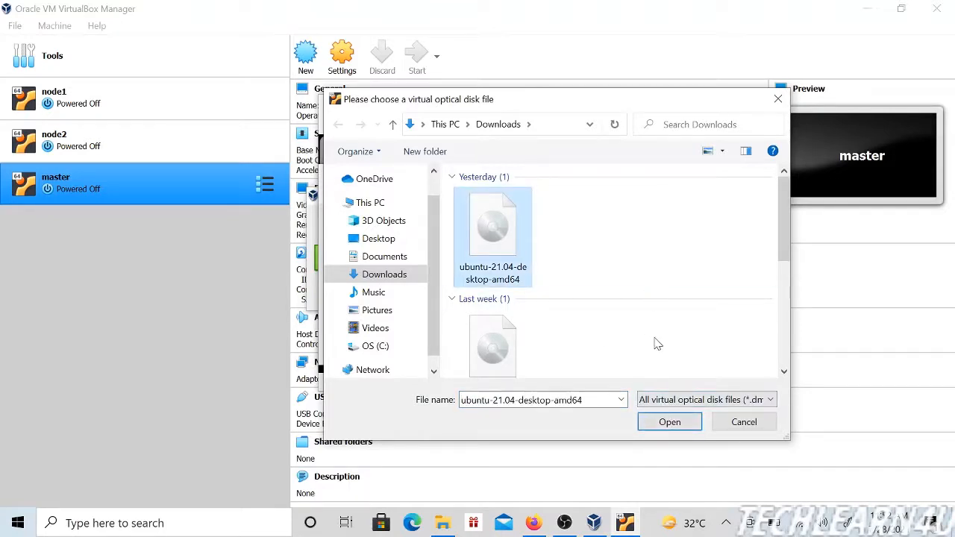
click(755, 423)
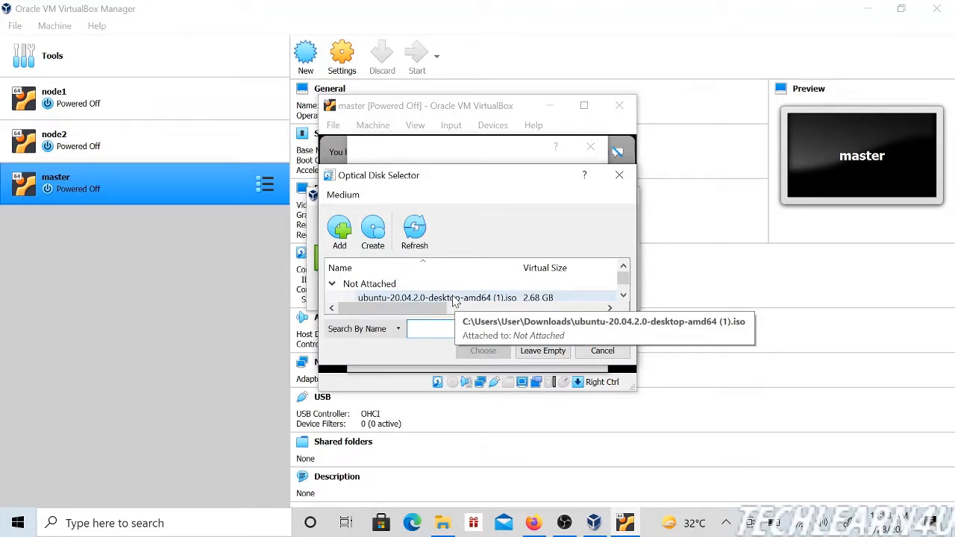
click(490, 300)
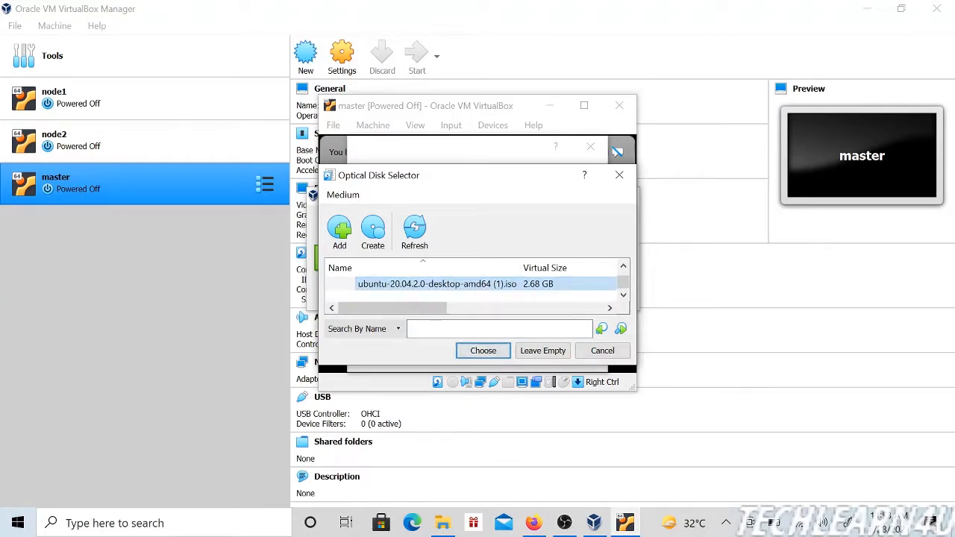
click(597, 352)
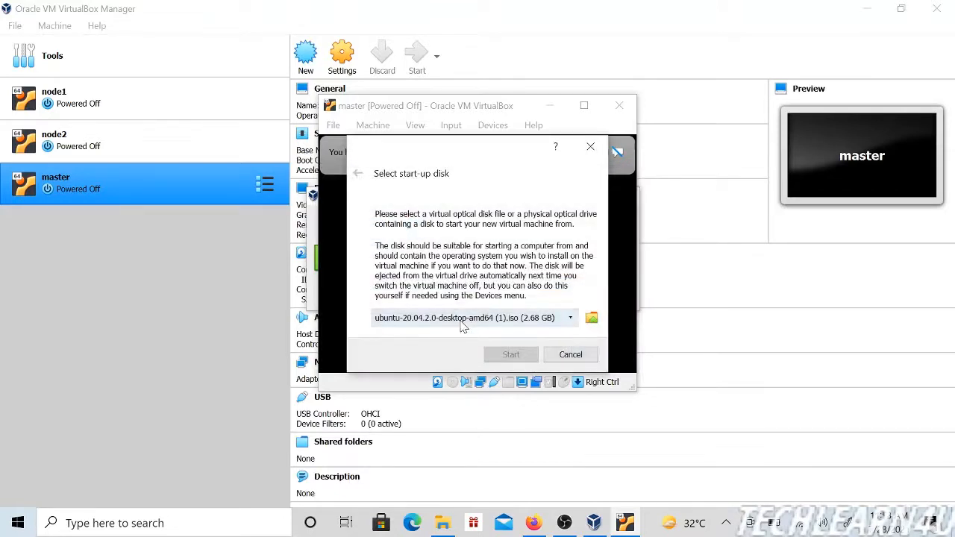
Step: Boot master from the start-up disk ubuntu-20.04.2.0-desktop-amd64 (1).iso and dismiss the keyboard capture and mouse integration notices
click(512, 321)
click(512, 322)
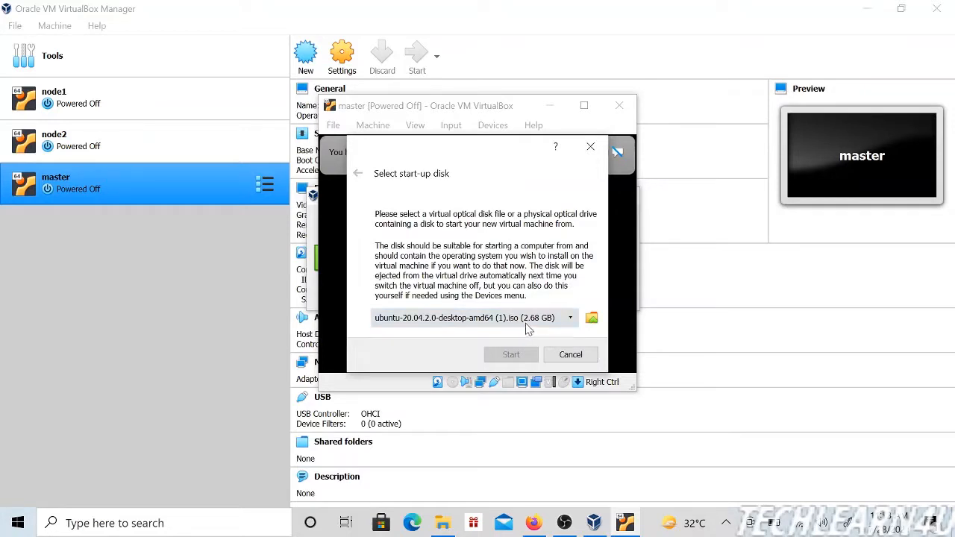
click(527, 324)
click(539, 332)
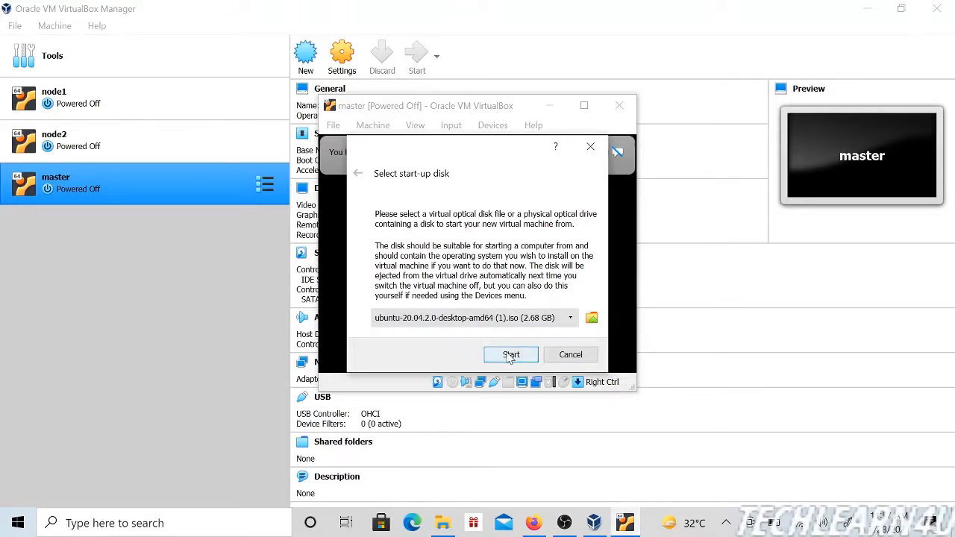
click(511, 355)
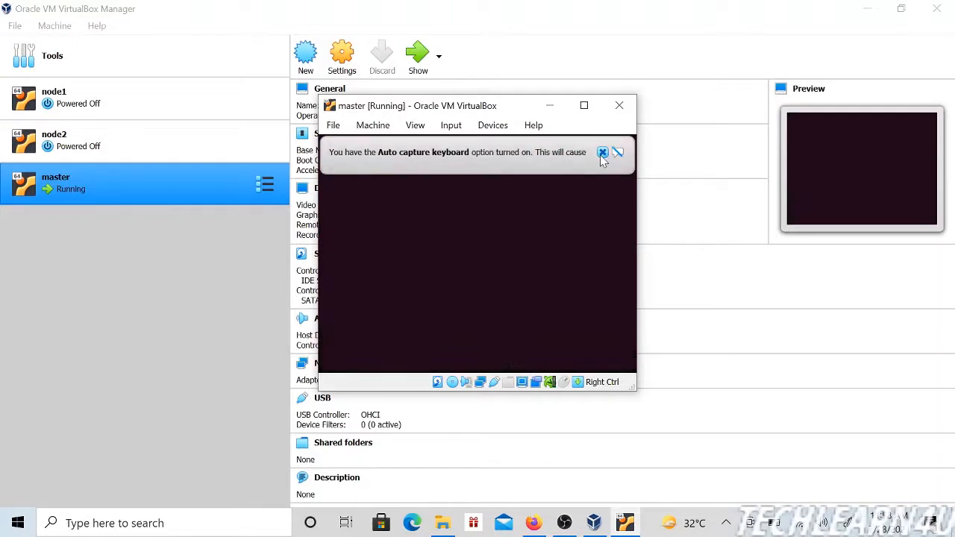
click(602, 153)
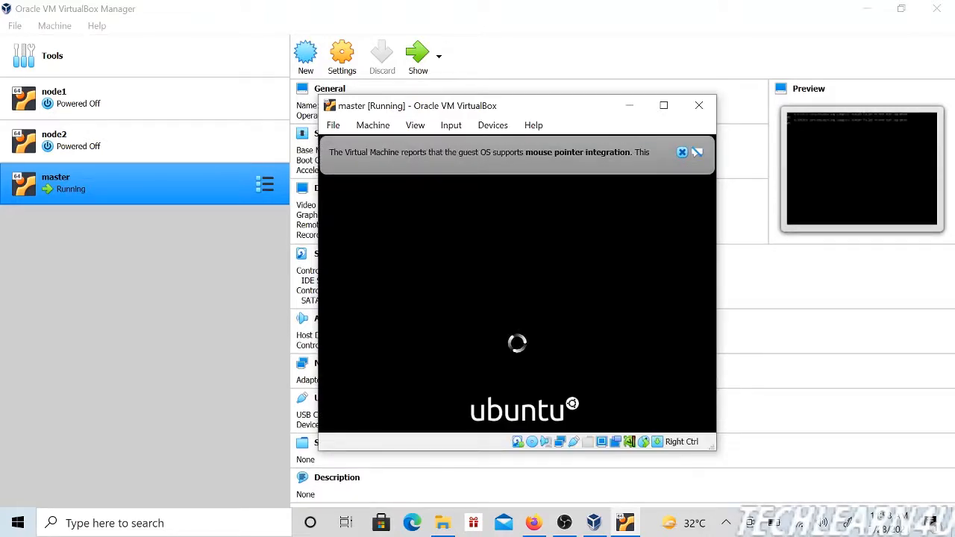
click(682, 153)
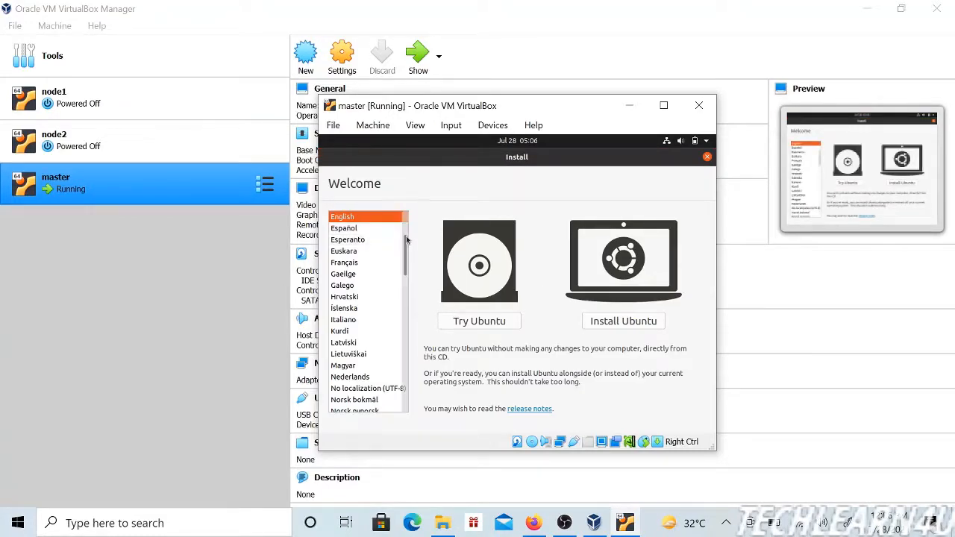
Step: Choose to install Ubuntu in English with the English (US) keyboard layout, Normal installation and updates downloaded during installation
mouse_move(407, 238)
mouse_down()
mouse_move(409, 218)
mouse_move(409, 228)
mouse_up()
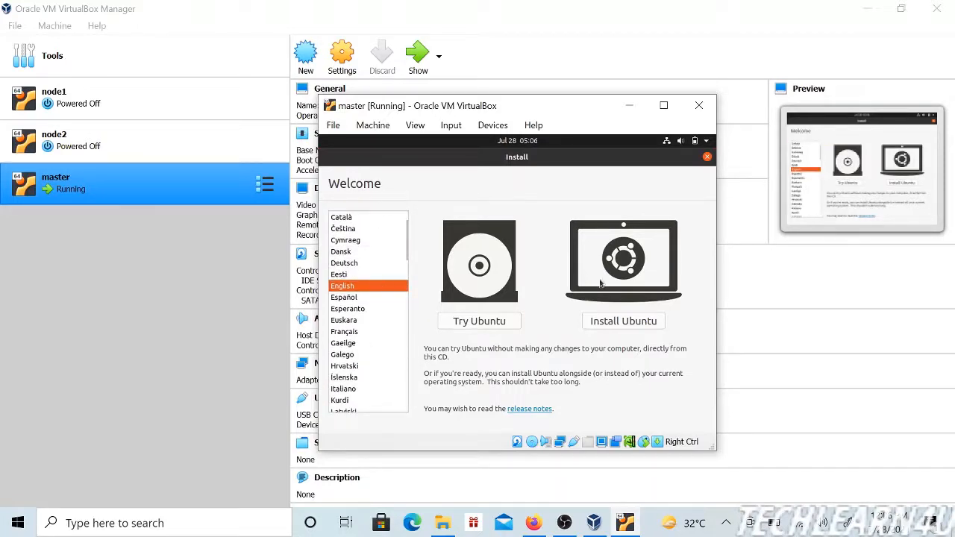
click(632, 326)
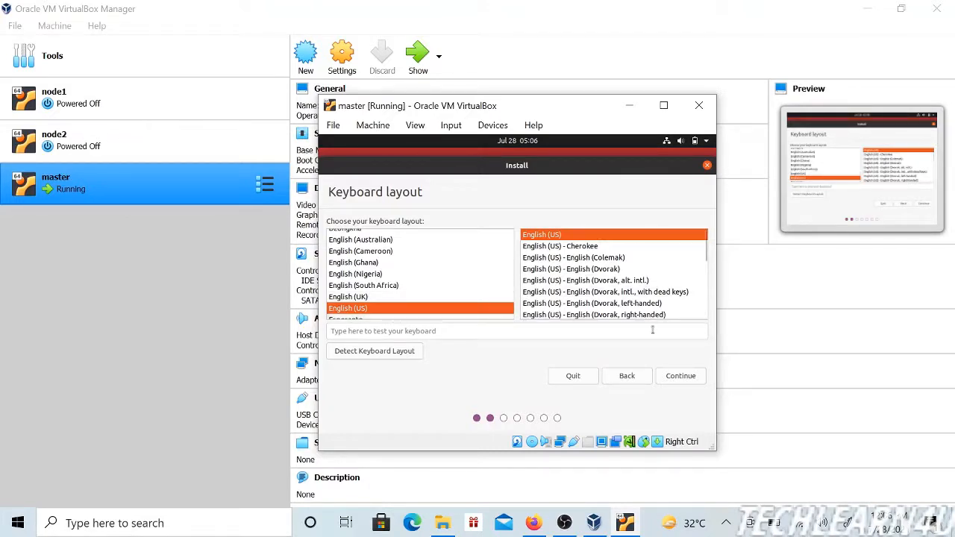
click(684, 376)
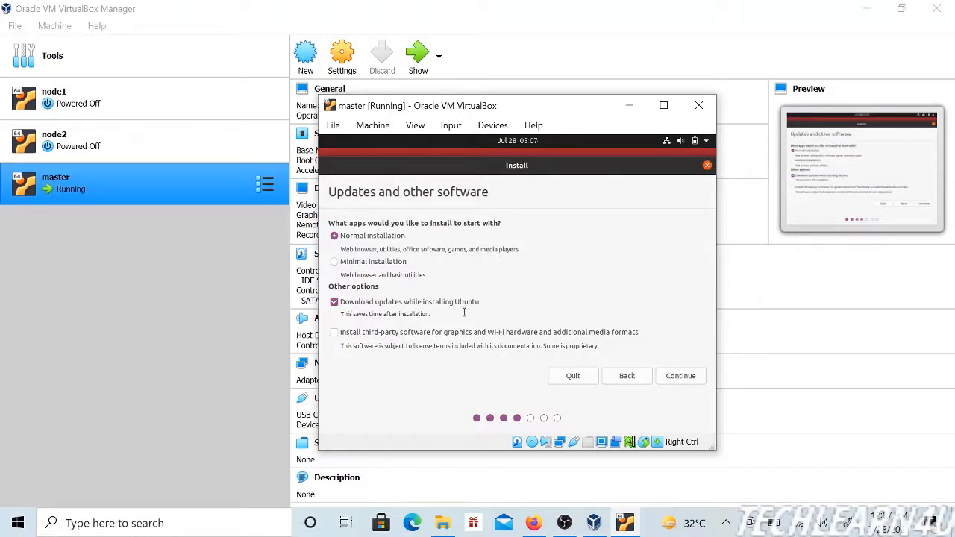
click(694, 379)
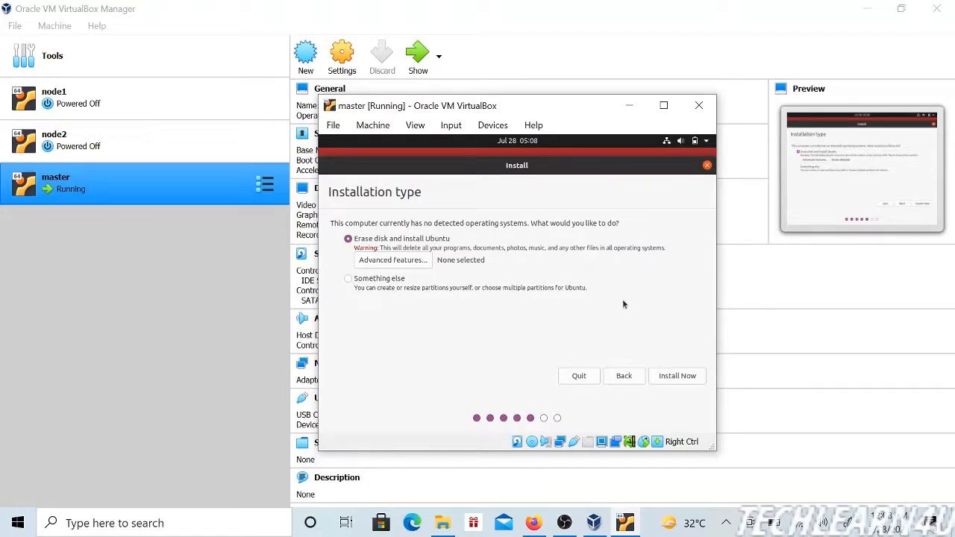
Step: Install with the Erase disk and install Ubuntu option, writing the changes to disk, and accept Jakarta as the location
click(682, 377)
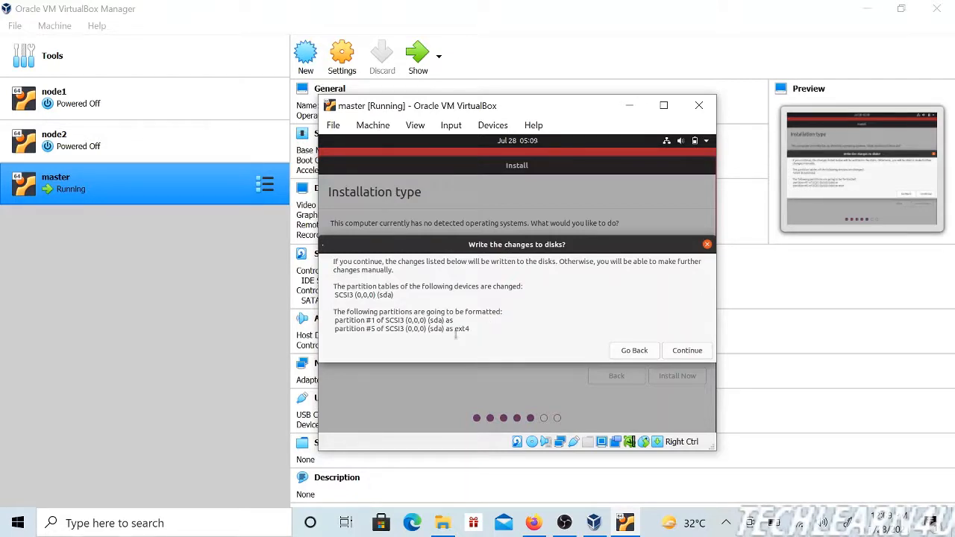
click(686, 350)
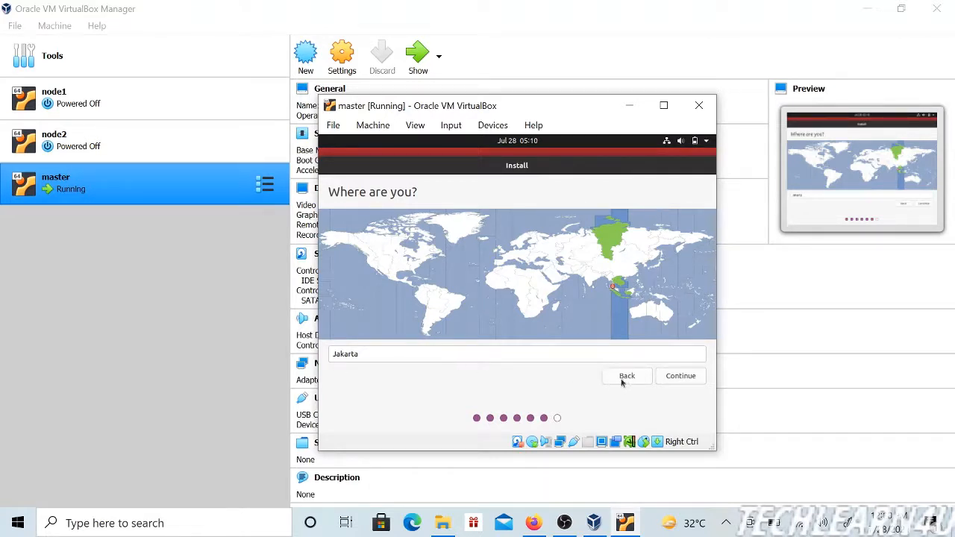
click(681, 376)
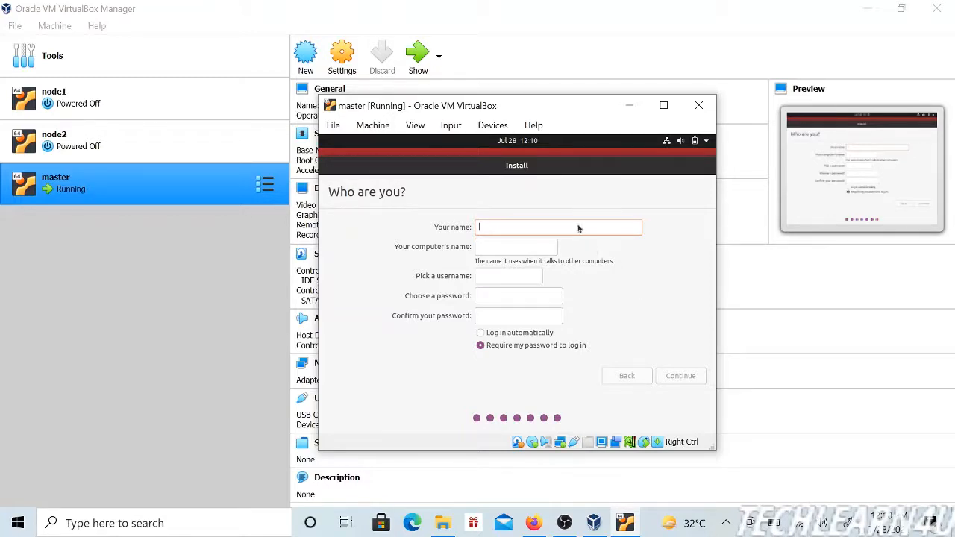
Step: Create the user account with the name newbie, enter and confirm the account password, keep it required for login, and continue the installation
text(ne)
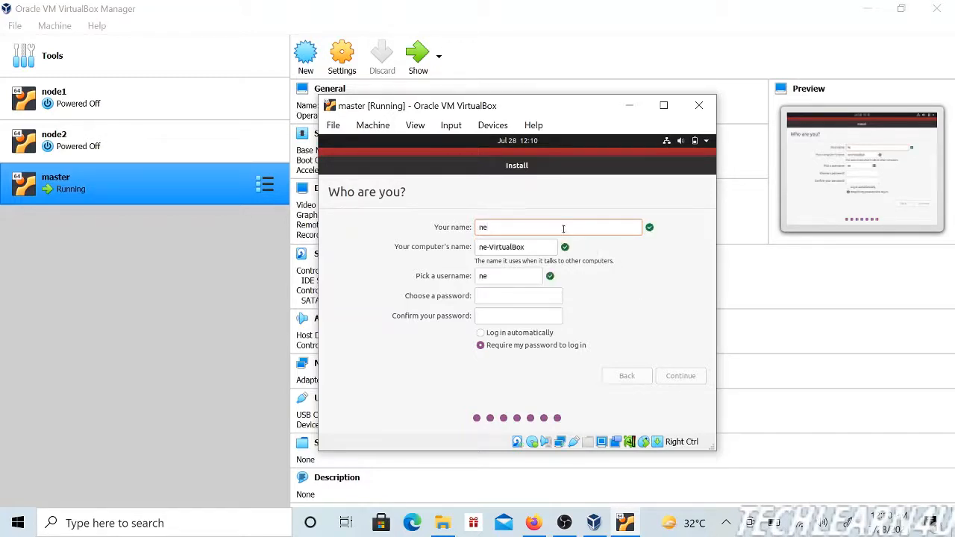
text(wbie)
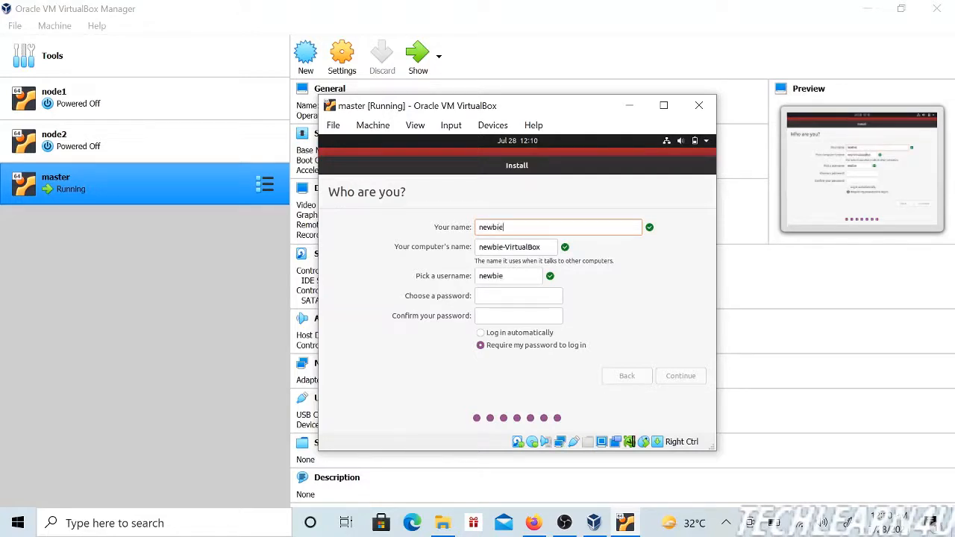
click(511, 297)
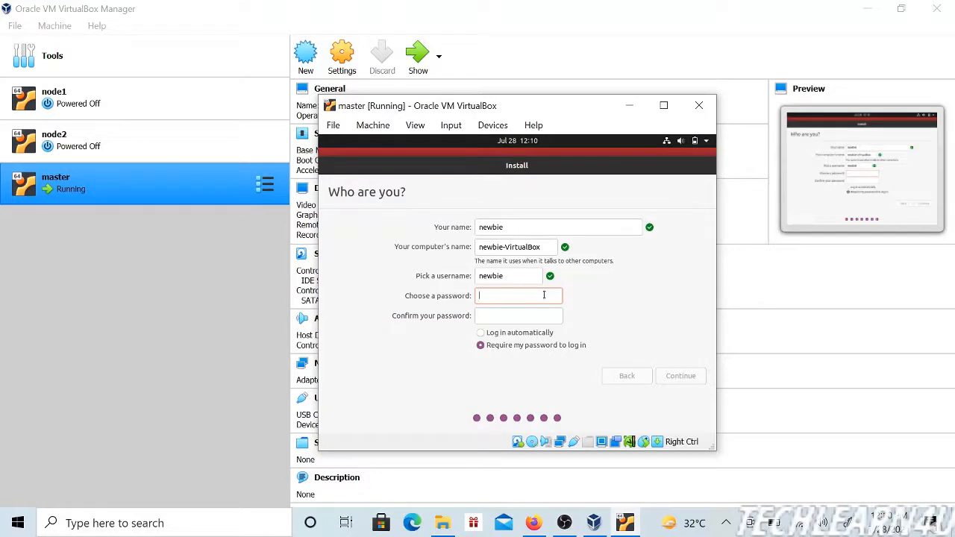
key(Caps_Lock)
click(542, 317)
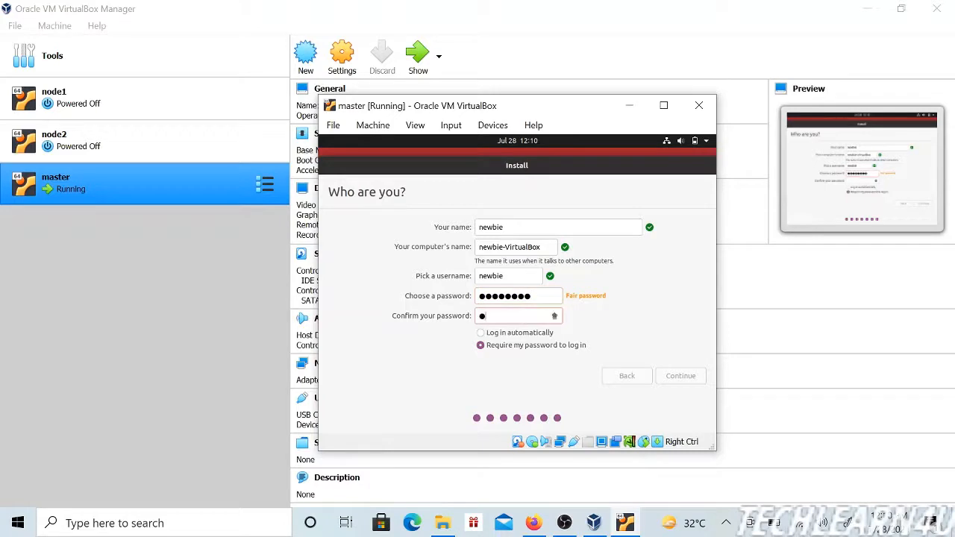
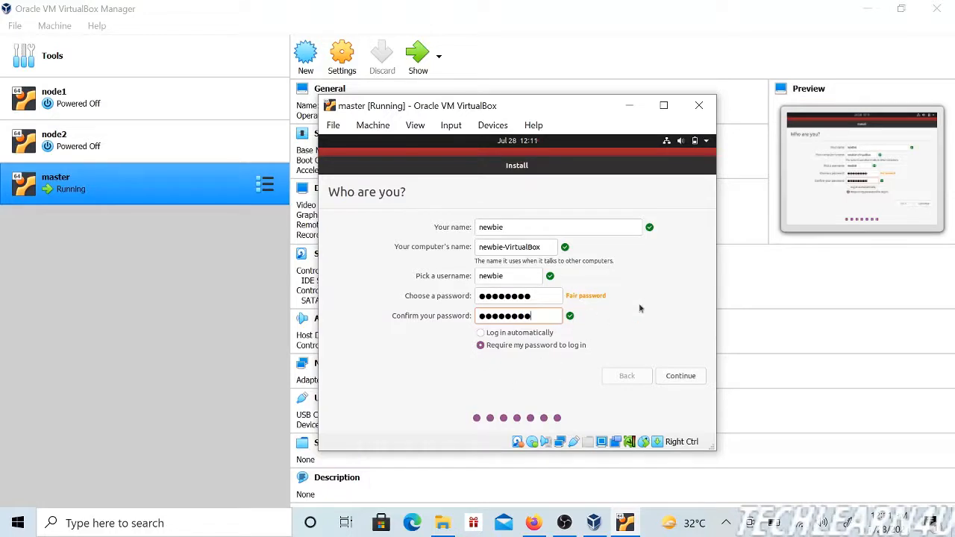
click(686, 377)
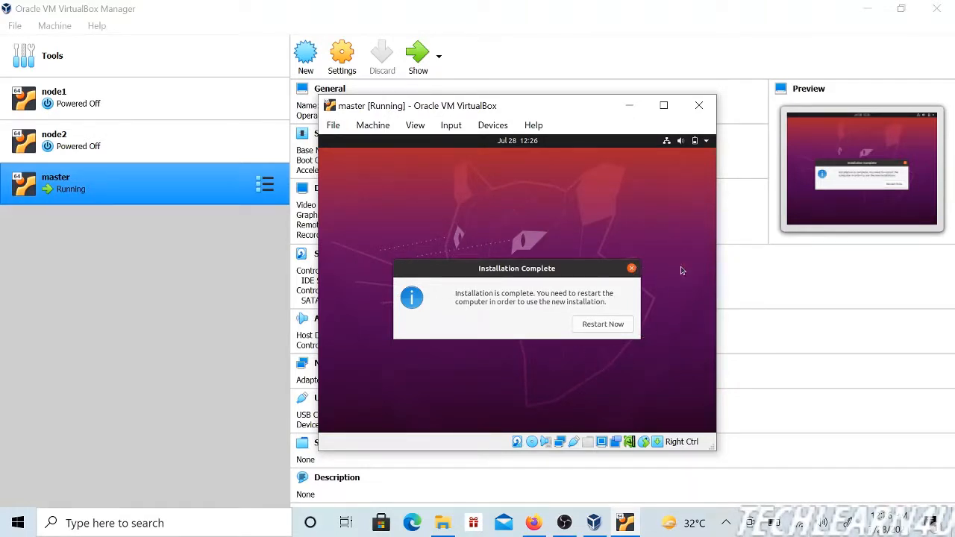
Step: Remove the installation disk from master's virtual optical drive by forcing the unmount, and restart into the new installation
click(492, 125)
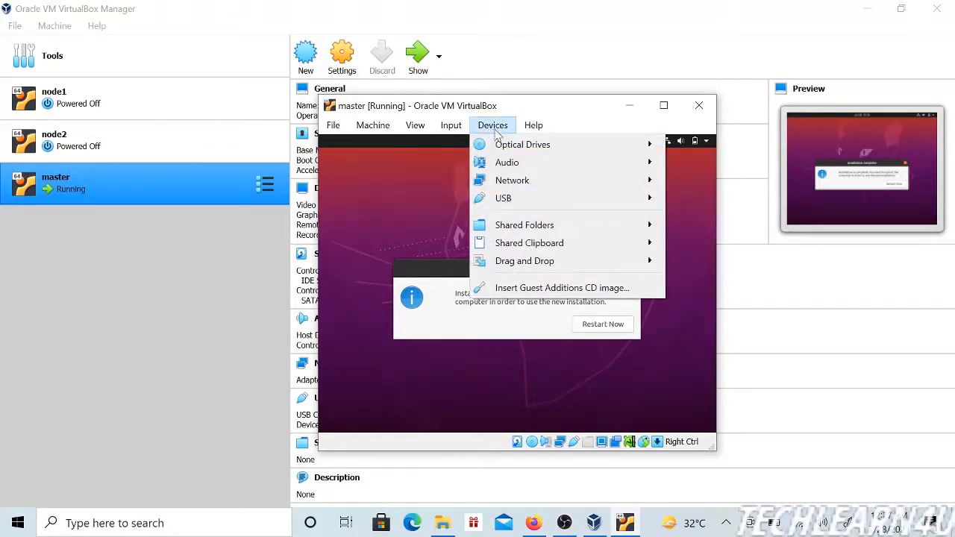
mouse_move(521, 147)
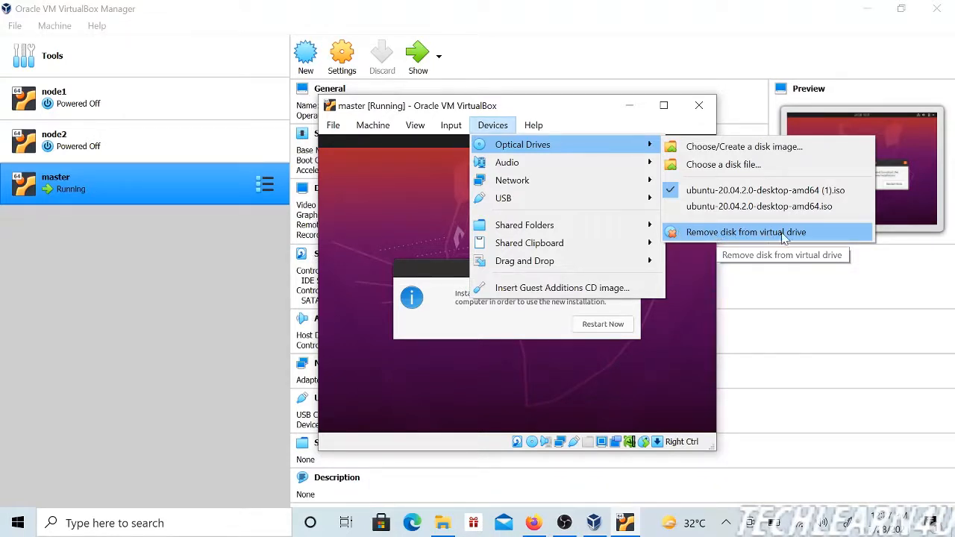
click(707, 234)
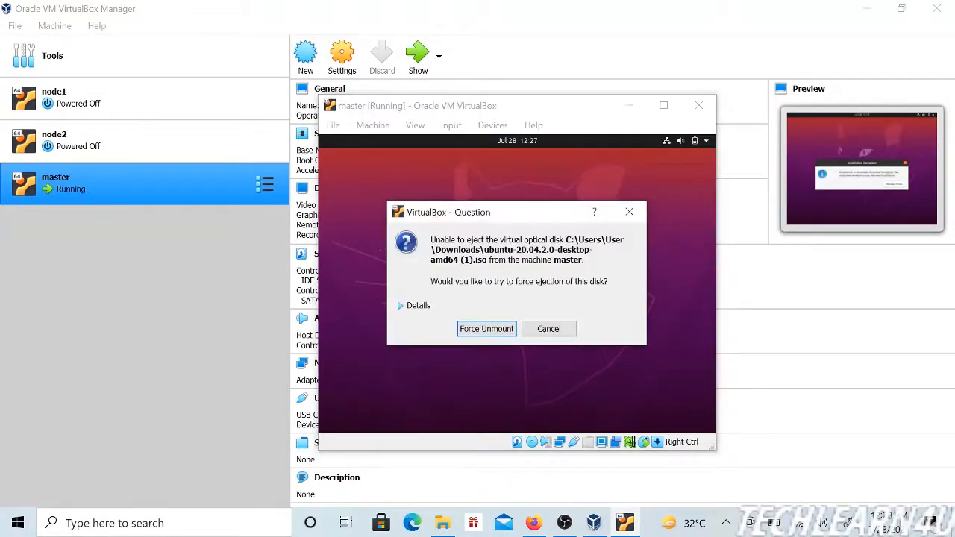
click(480, 333)
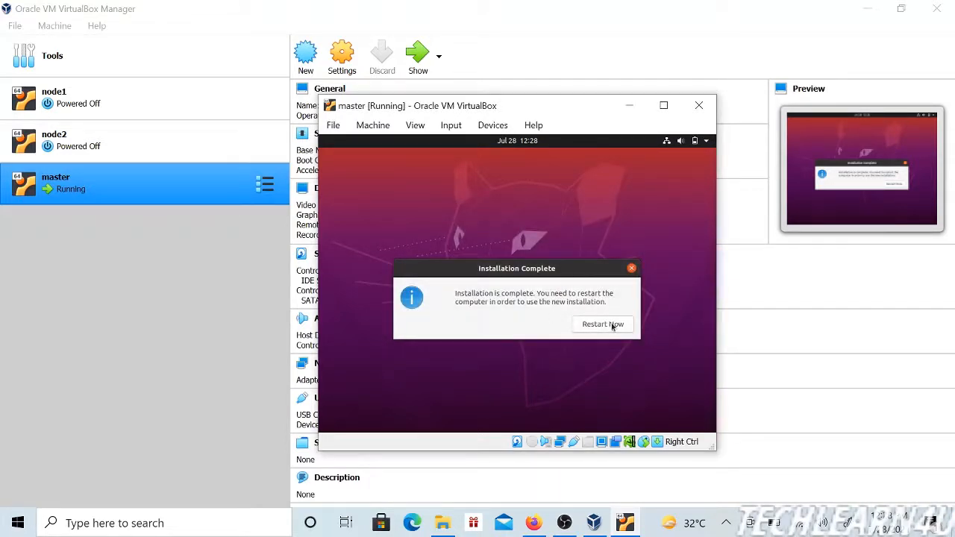
click(603, 324)
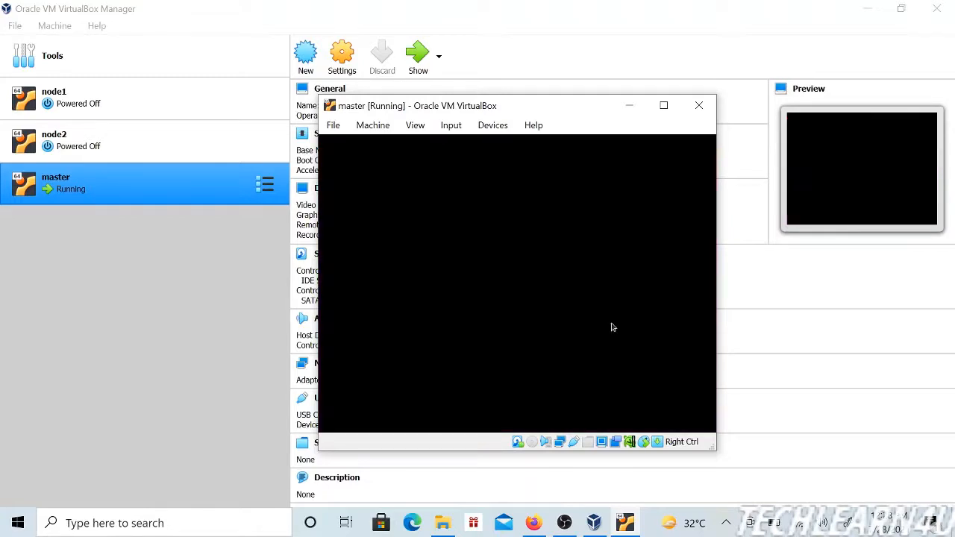